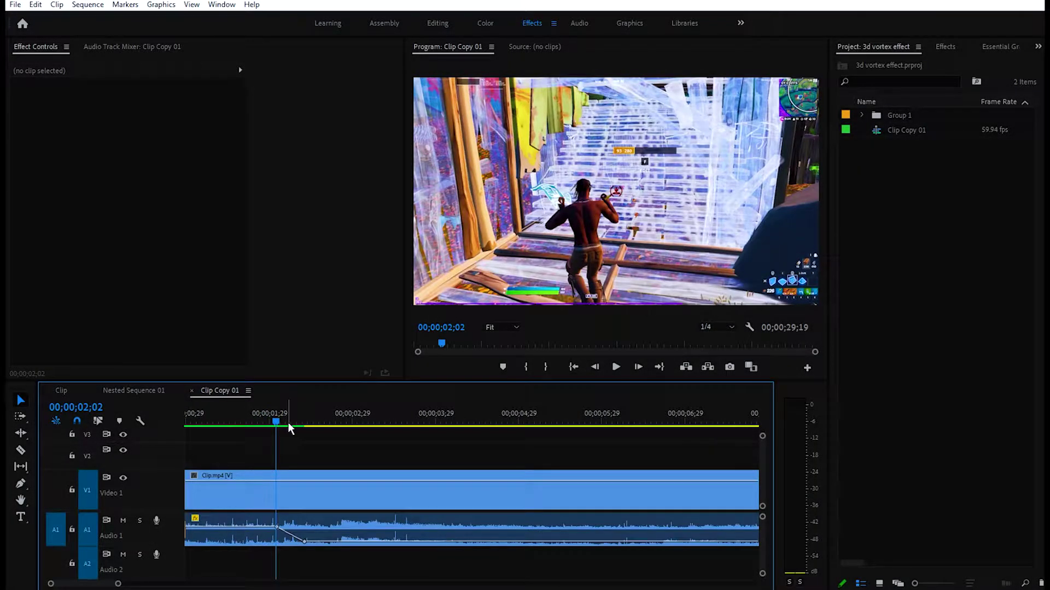
Split the gameplay clip on V1 at 00;00;02;12 and again at 00;00;02;26
{"action": "left_click_drag", "start_coordinate": [281, 422], "coordinate": [303, 420]}
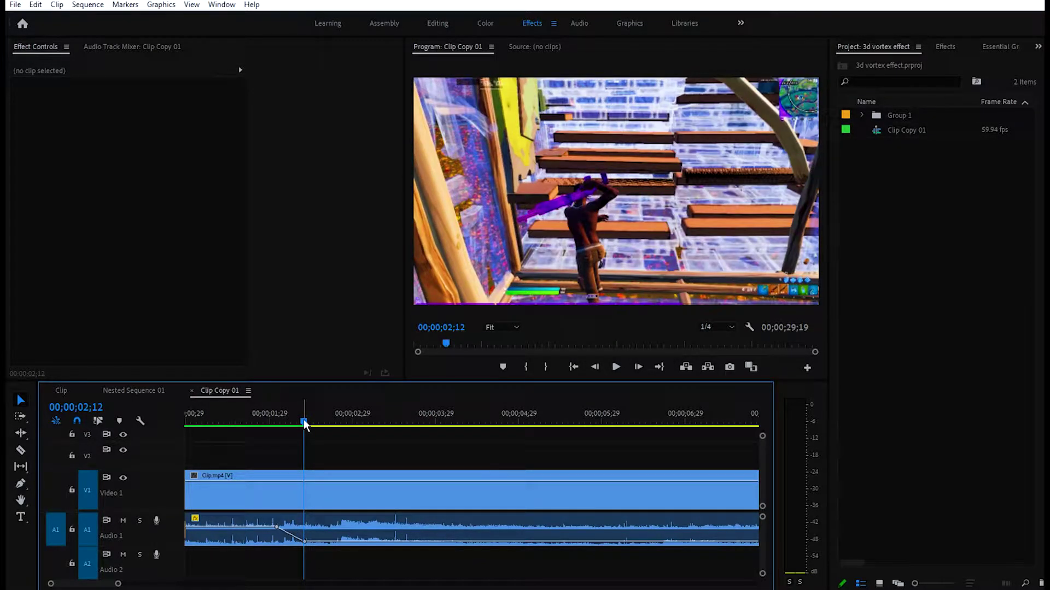
{"action": "left_click", "coordinate": [365, 505]}
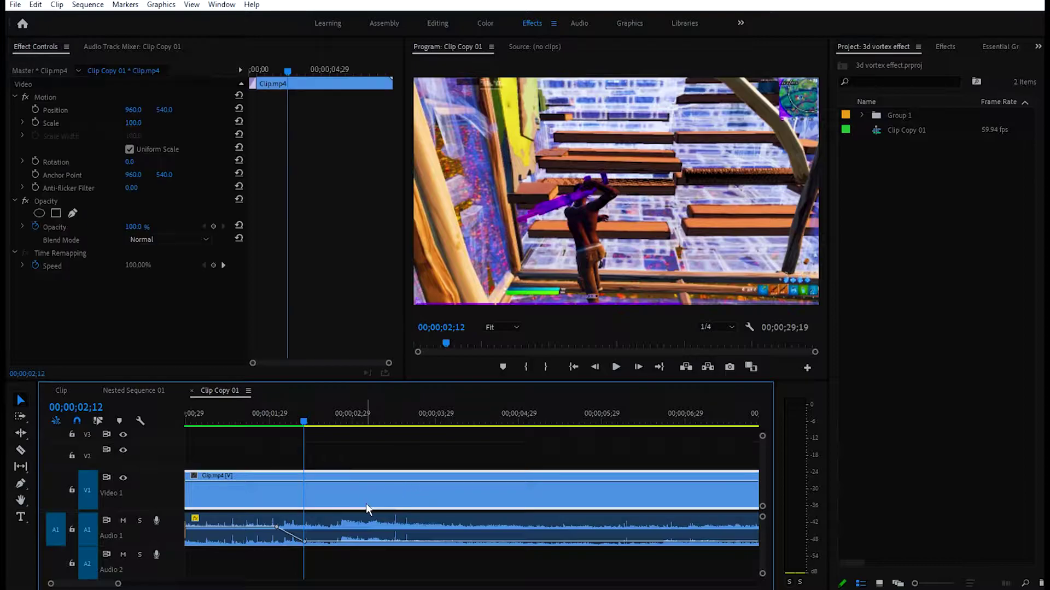
{"action": "key", "text": "ctrl+k"}
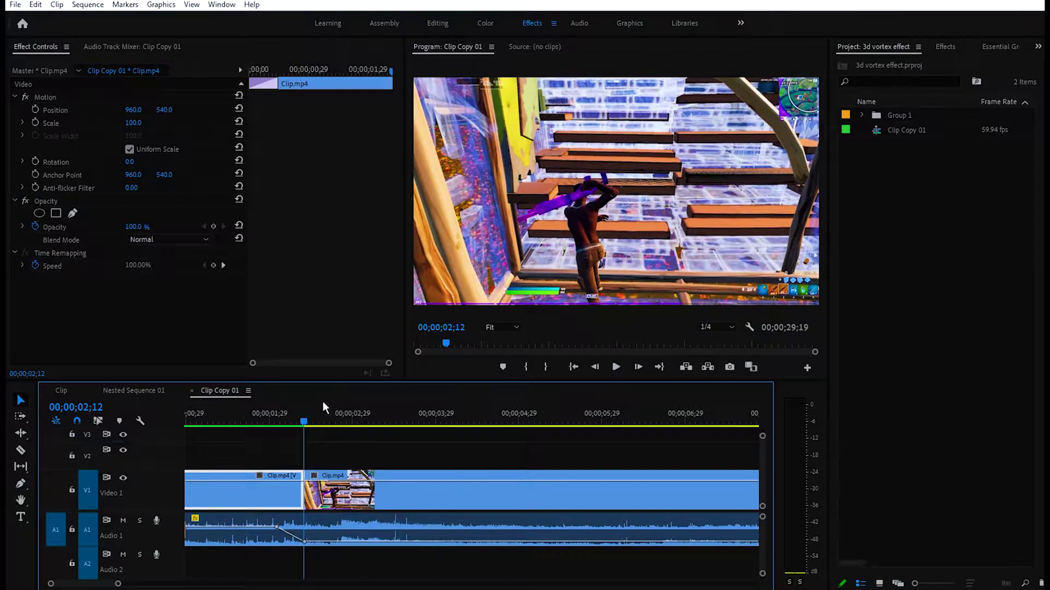
{"action": "left_click_drag", "start_coordinate": [308, 425], "coordinate": [343, 424]}
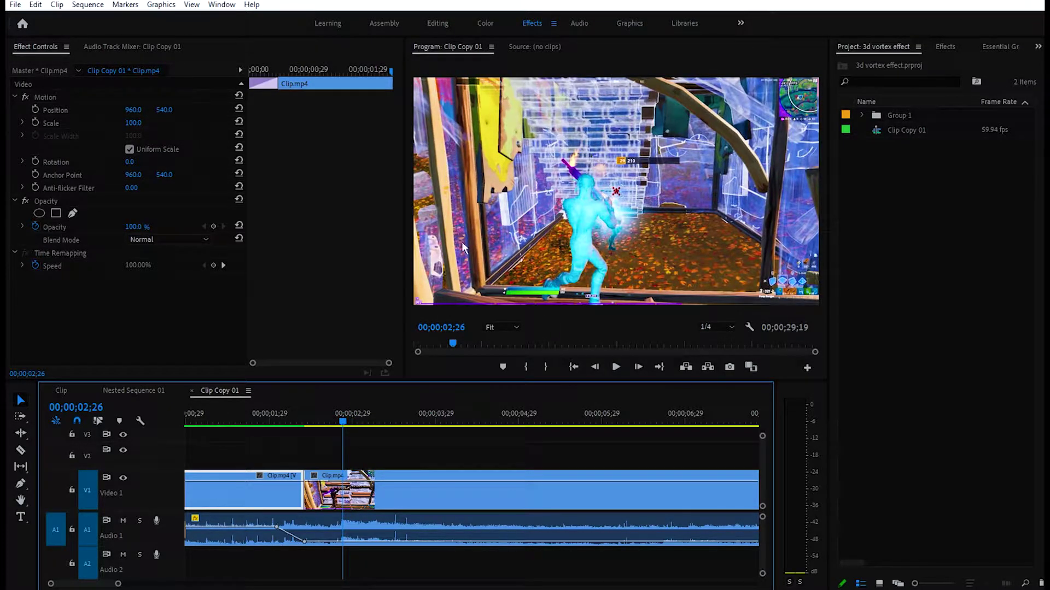
{"action": "key", "text": "ctrl+k"}
Move the final gameplay segment onto V2 and farther along the timeline, leaving free space after the short middle segment
{"action": "left_click", "coordinate": [307, 427]}
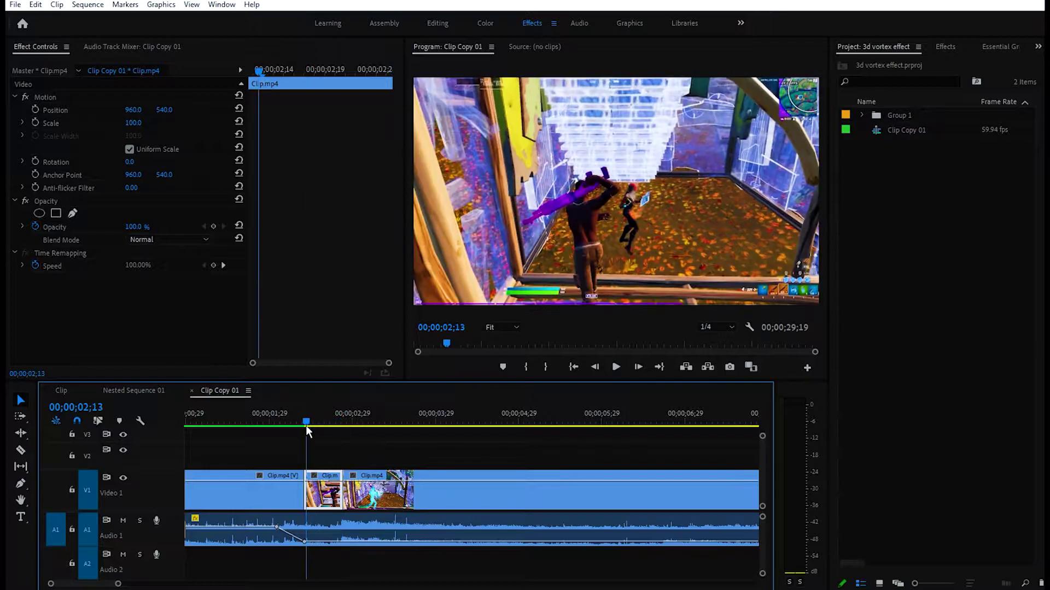
{"action": "key", "text": "equal"}
{"action": "key", "text": "equal"}
{"action": "left_click_drag", "start_coordinate": [452, 492], "coordinate": [498, 469]}
Show the Time Remapping speed line on the middle segment and add a Speed keyframe at its start, 00;00;02;12
{"action": "left_click", "coordinate": [371, 482]}
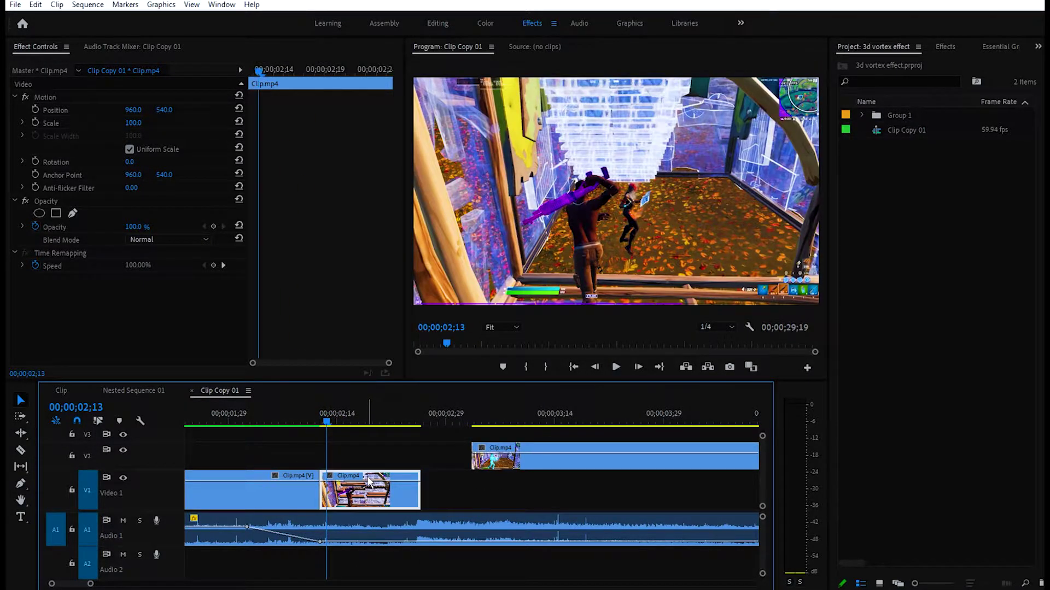
{"action": "right_click", "coordinate": [369, 482]}
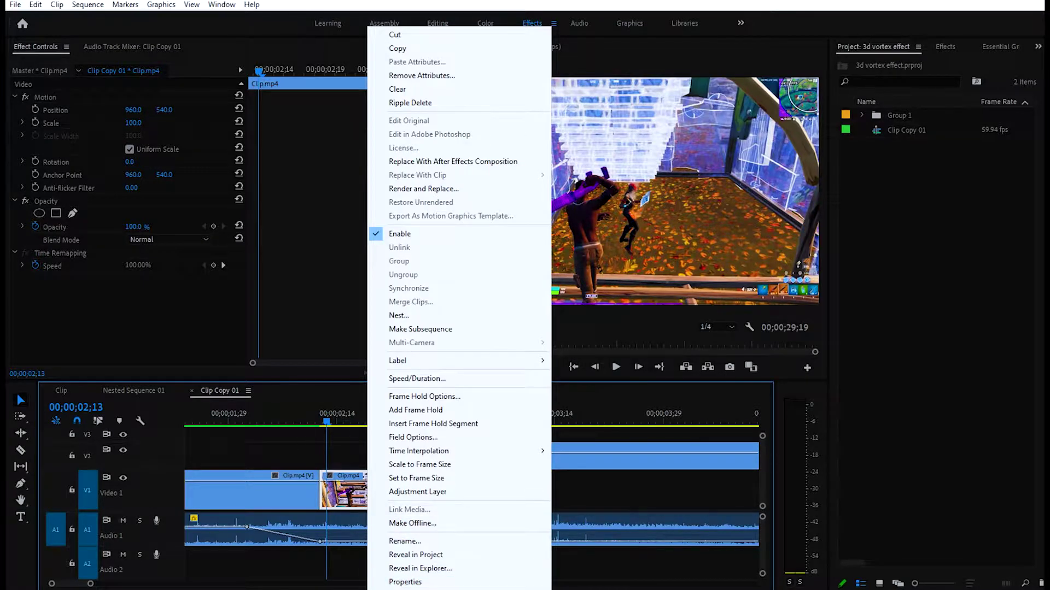
{"action": "mouse_move", "coordinate": [459, 589]}
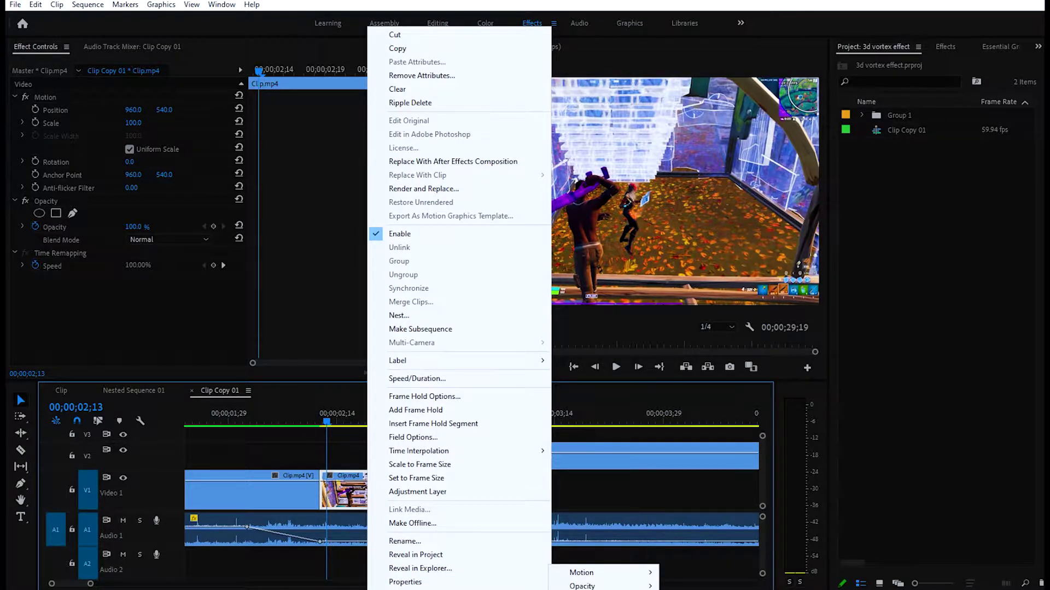
{"action": "left_click", "coordinate": [648, 586]}
{"action": "left_click", "coordinate": [249, 70]}
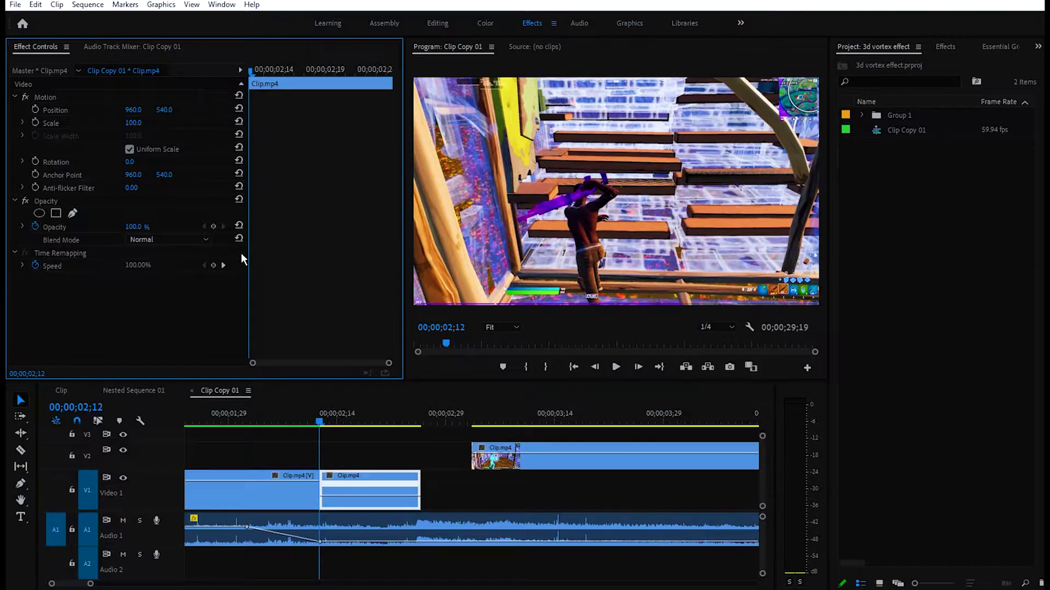
{"action": "left_click", "coordinate": [217, 265]}
Slow the middle segment to 30% after its starting Speed keyframe
{"action": "scroll", "coordinate": [314, 471], "scroll_direction": "up", "scroll_amount": 4}
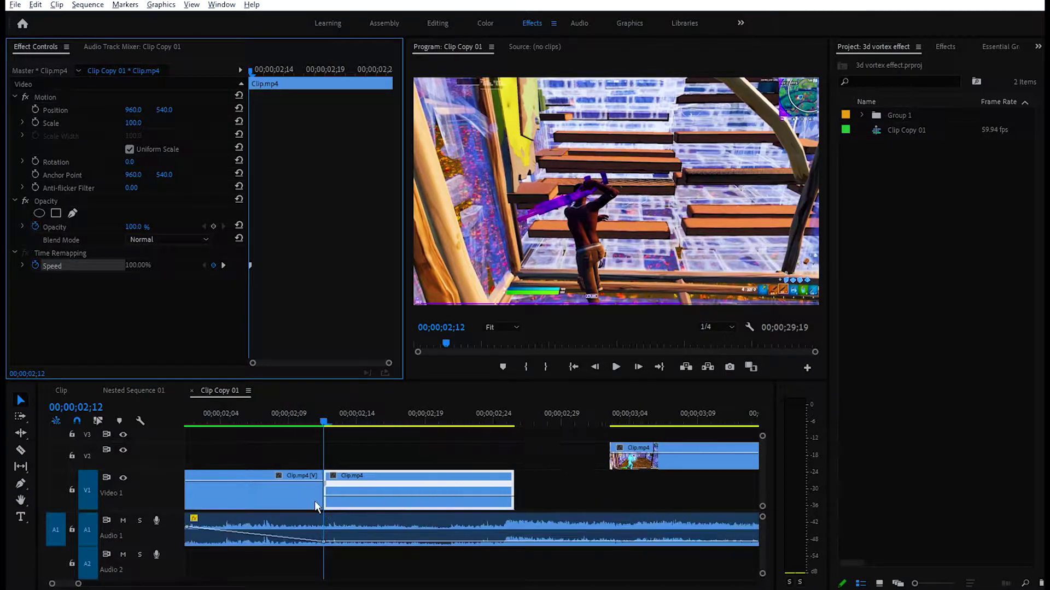
{"action": "scroll", "coordinate": [154, 484], "scroll_direction": "up", "scroll_amount": 3}
{"action": "left_click_drag", "start_coordinate": [403, 464], "coordinate": [405, 476]}
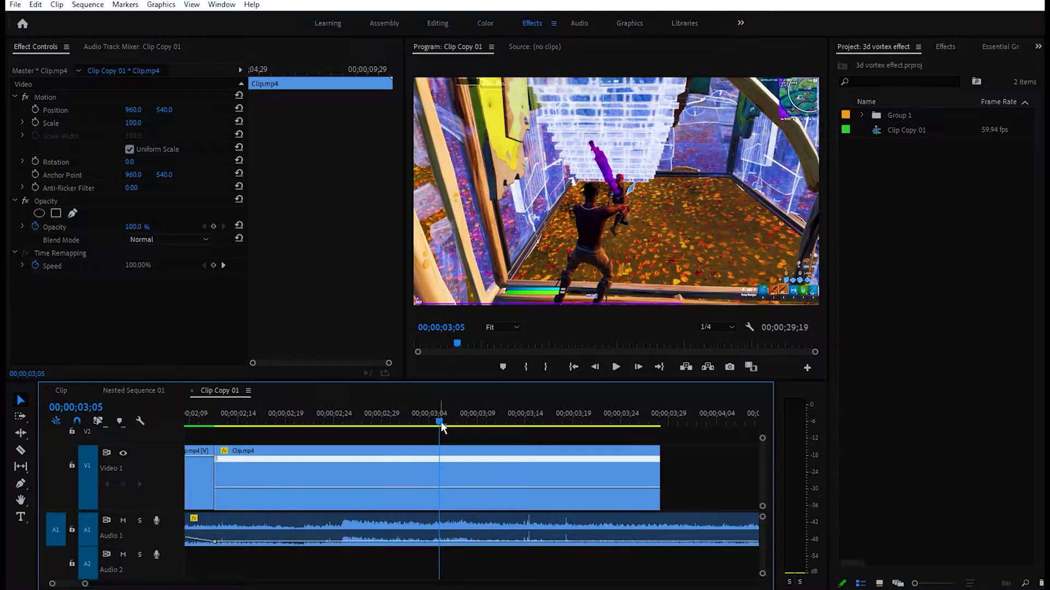
Add a Speed keyframe to the slowed segment at 00;00;03;14 and raise the speed after it to 310%
{"action": "left_click_drag", "start_coordinate": [441, 422], "coordinate": [530, 424]}
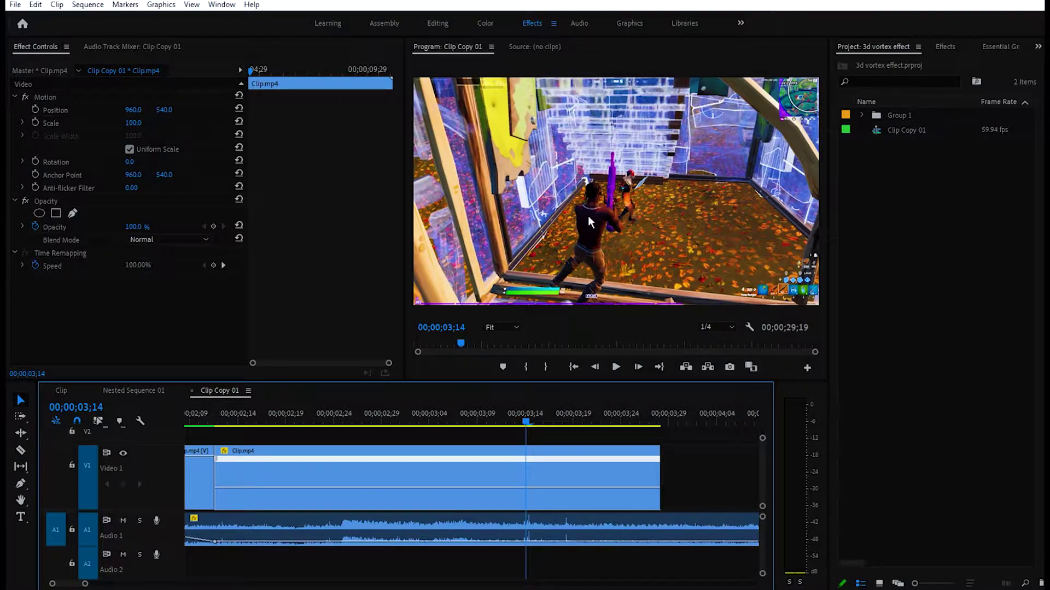
{"action": "left_click", "coordinate": [564, 467]}
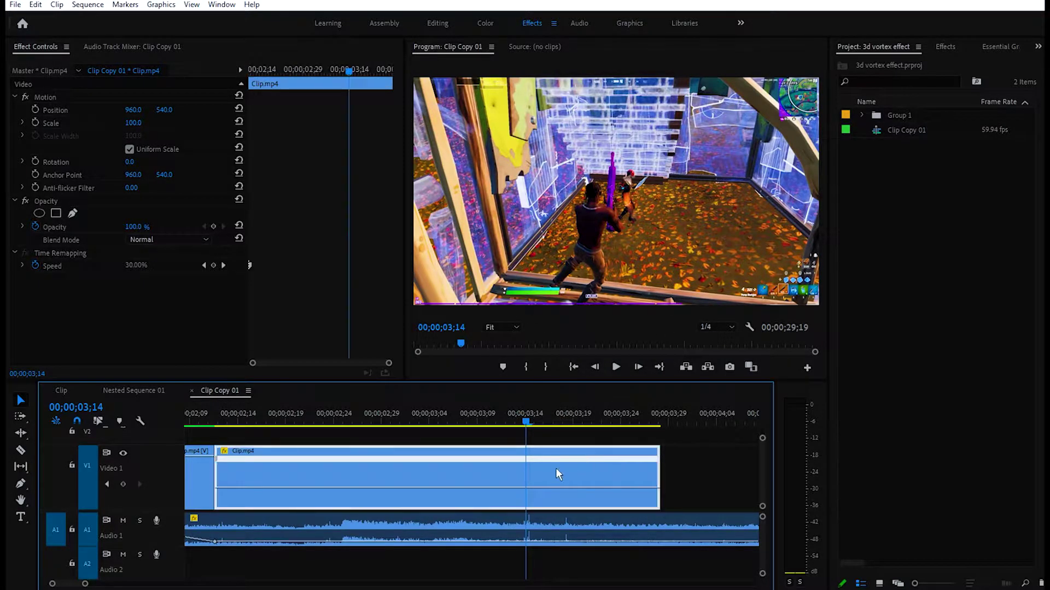
{"action": "left_click", "coordinate": [213, 266]}
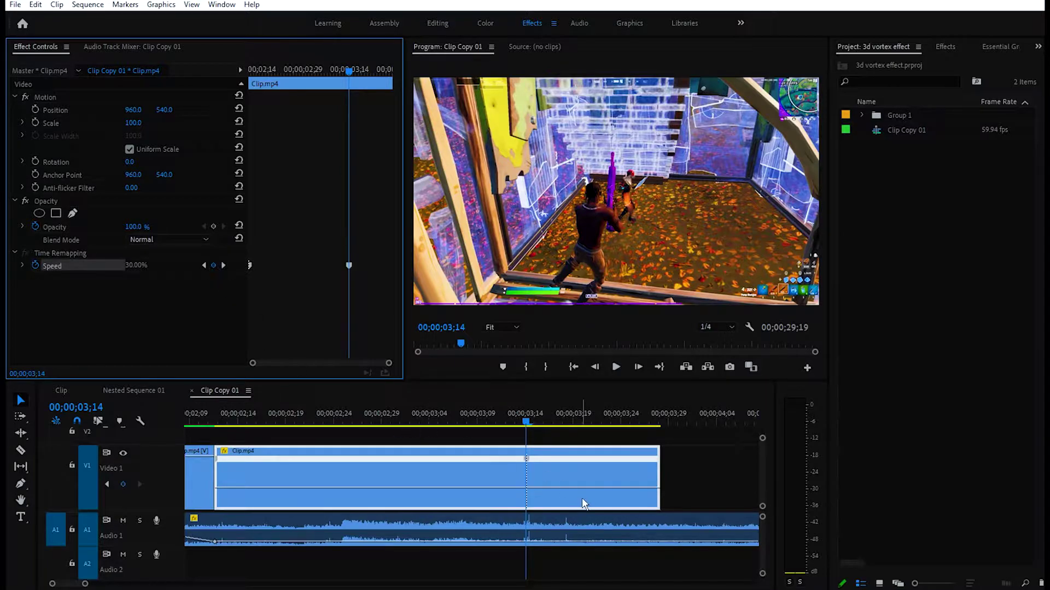
{"action": "left_click_drag", "start_coordinate": [582, 488], "coordinate": [594, 456]}
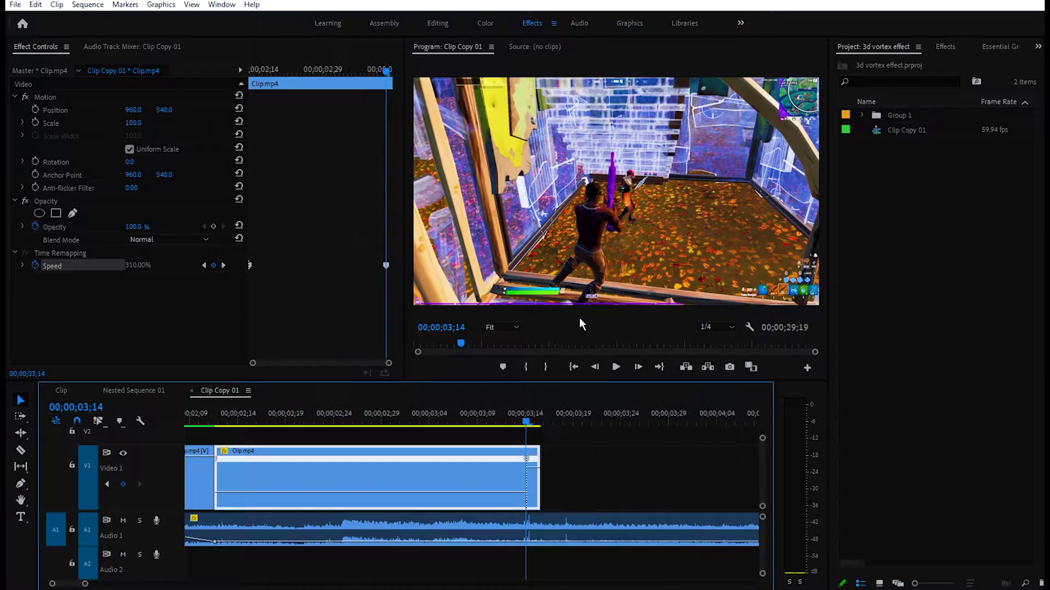
Spread the keyframe at 00;00;03;14 apart to turn the abrupt speed change into a gradual ramp
{"action": "scroll", "coordinate": [520, 474], "scroll_direction": "up", "scroll_amount": 4}
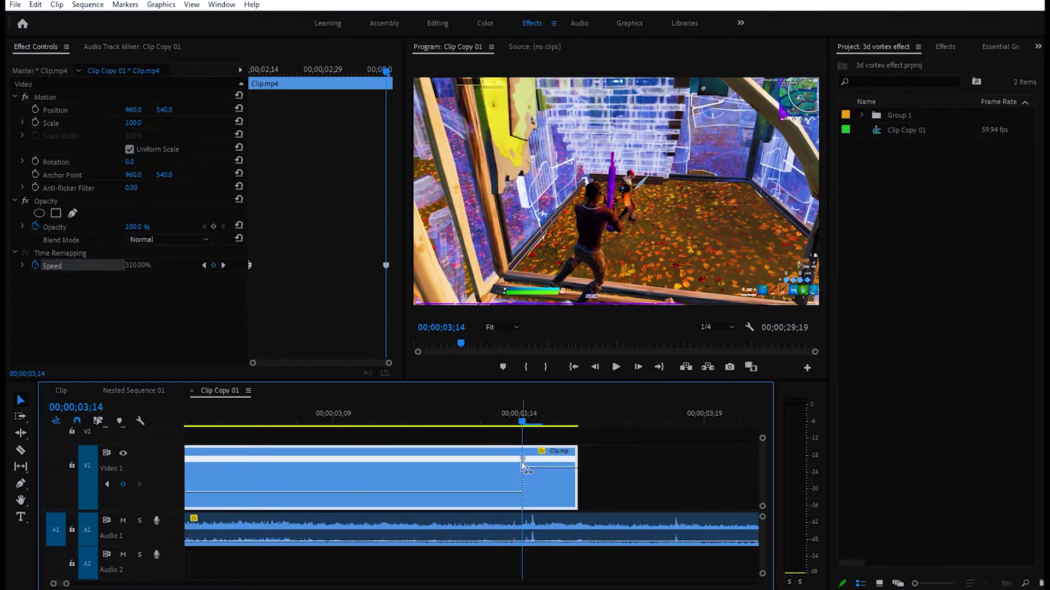
{"action": "mouse_move", "coordinate": [520, 468]}
{"action": "left_mouse_down"}
{"action": "mouse_move", "coordinate": [483, 461]}
{"action": "mouse_move", "coordinate": [507, 464]}
{"action": "left_mouse_up"}
{"action": "scroll", "coordinate": [494, 468], "scroll_direction": "down", "scroll_amount": 4}
{"action": "scroll", "coordinate": [645, 465], "scroll_direction": "down", "scroll_amount": 2}
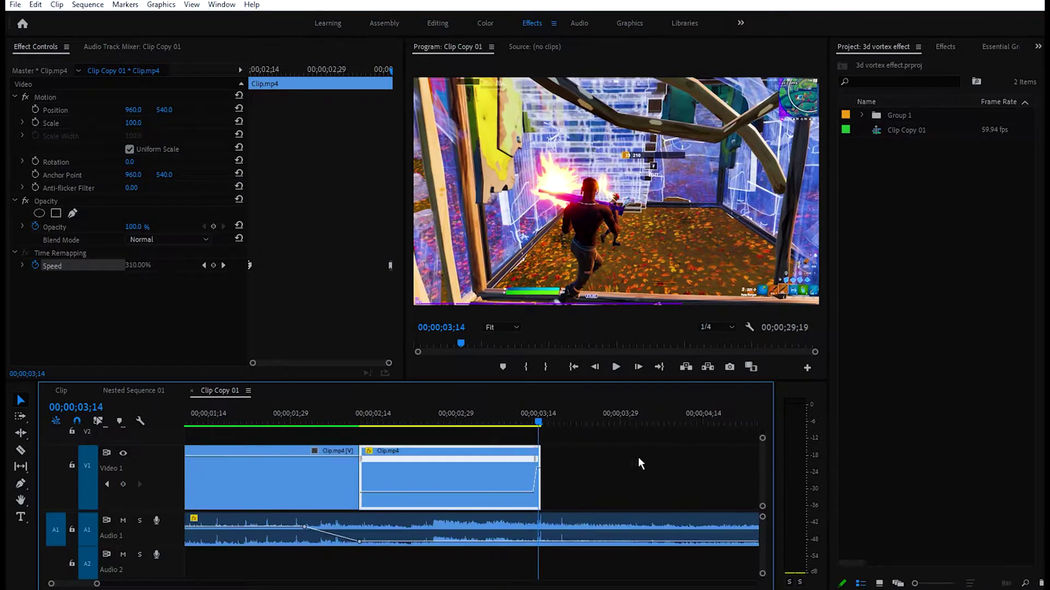
Place the final segment on V1 directly after the slowed one, show its speed line, and add a Speed keyframe at its start
{"action": "key", "text": "ctrl+minus"}
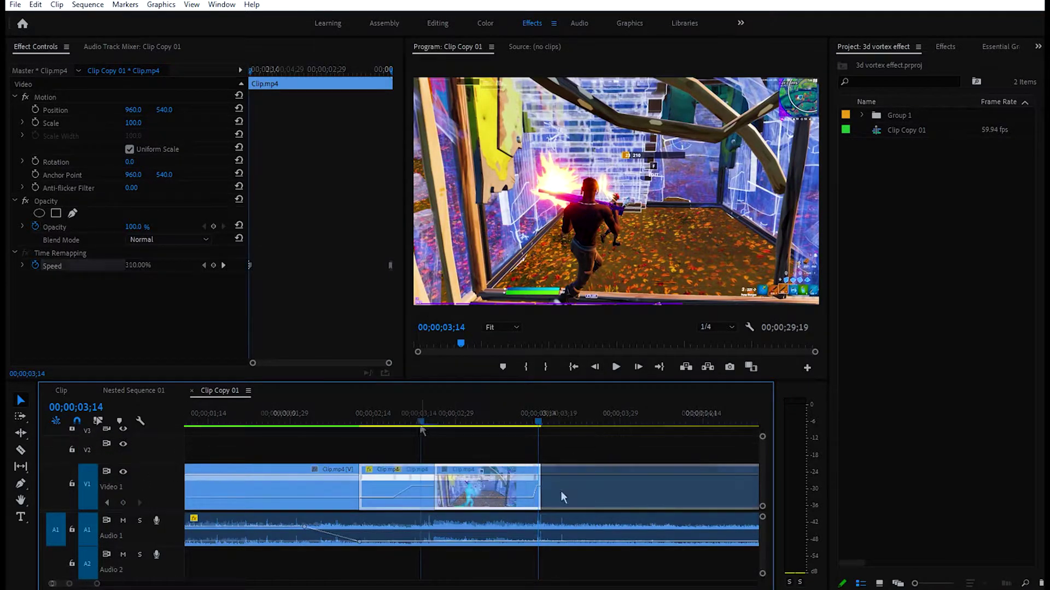
{"action": "left_click", "coordinate": [429, 420]}
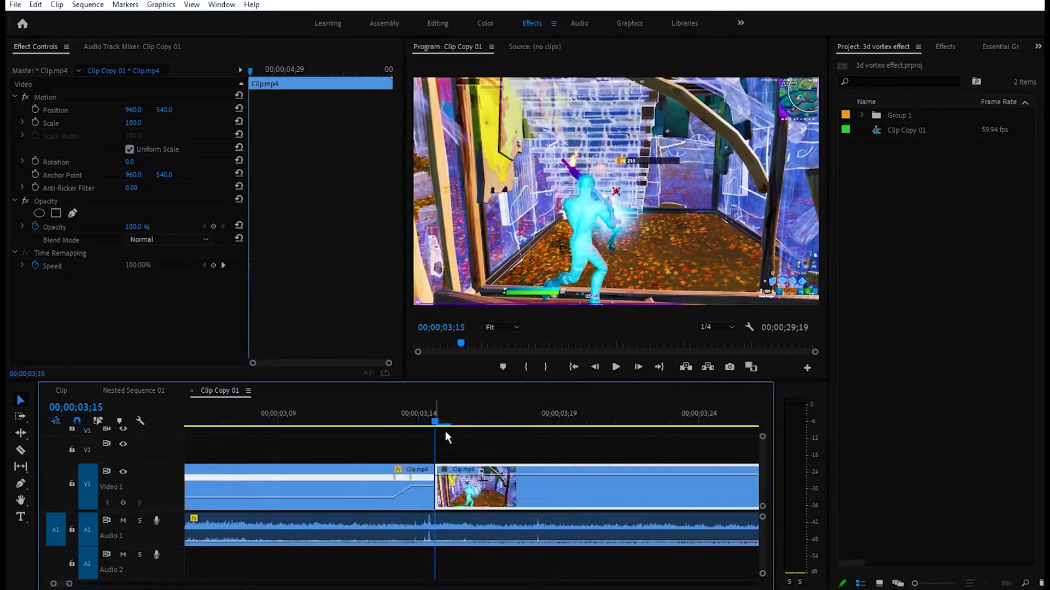
{"action": "right_click", "coordinate": [494, 493]}
{"action": "mouse_move", "coordinate": [585, 589]}
{"action": "left_click", "coordinate": [798, 589]}
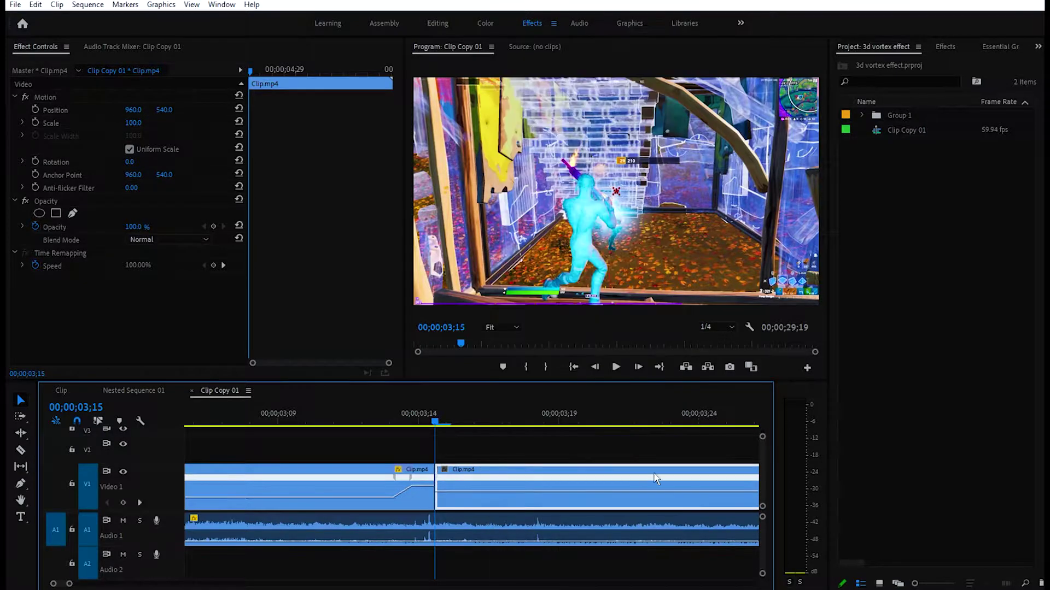
{"action": "left_click", "coordinate": [214, 265]}
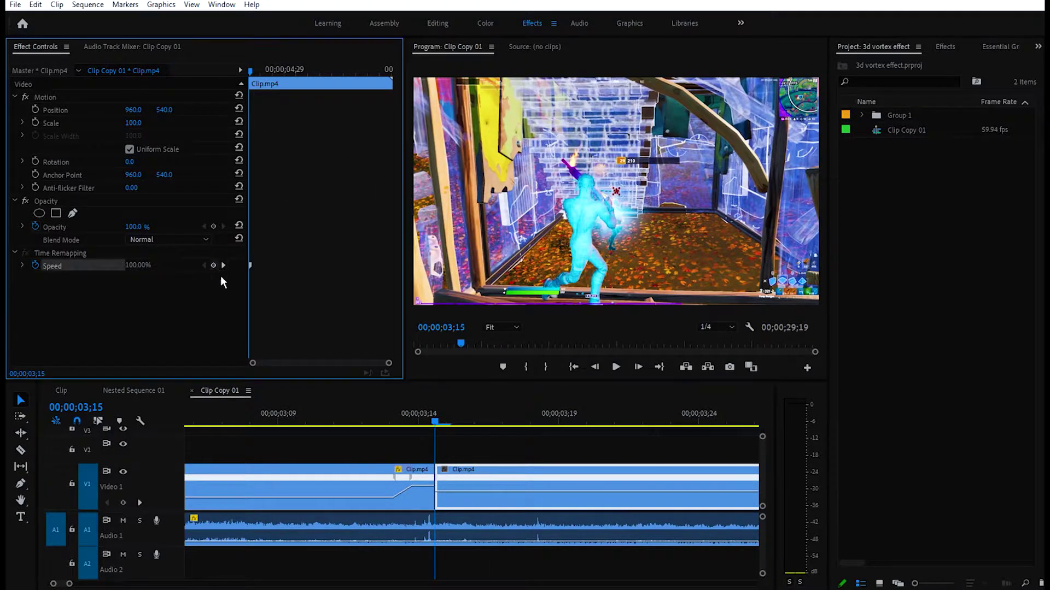
Raise the final segment's speed to 310% after its starting keyframe
{"action": "scroll", "coordinate": [454, 452], "scroll_direction": "up", "scroll_amount": 1}
{"action": "left_click_drag", "start_coordinate": [448, 490], "coordinate": [448, 479]}
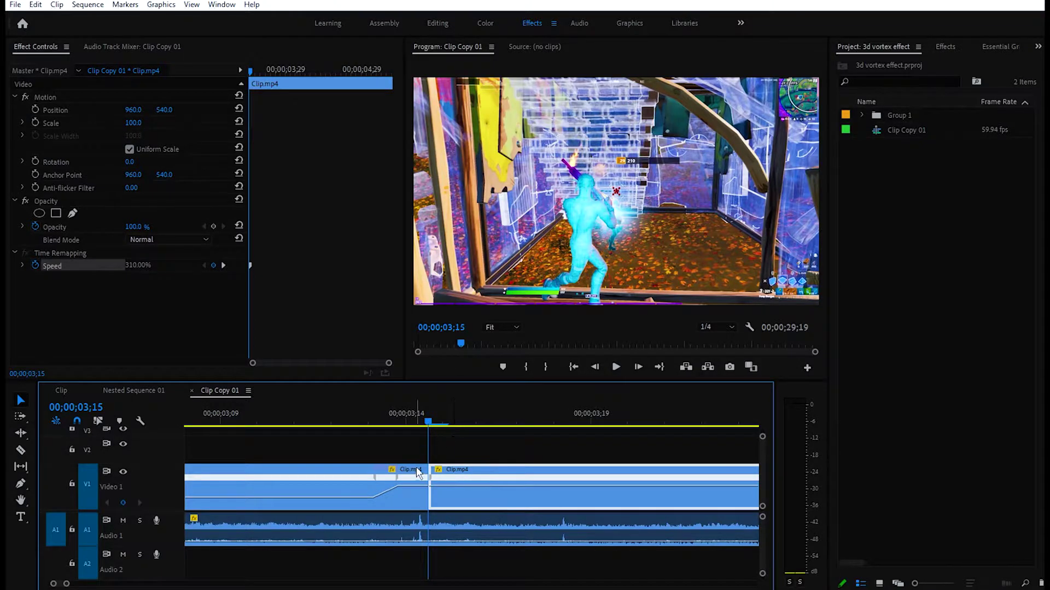
Add a Speed keyframe to the final segment at 00;00;03;16, lower the speed after it, and smooth the change into a ramp
{"action": "key", "text": "space"}
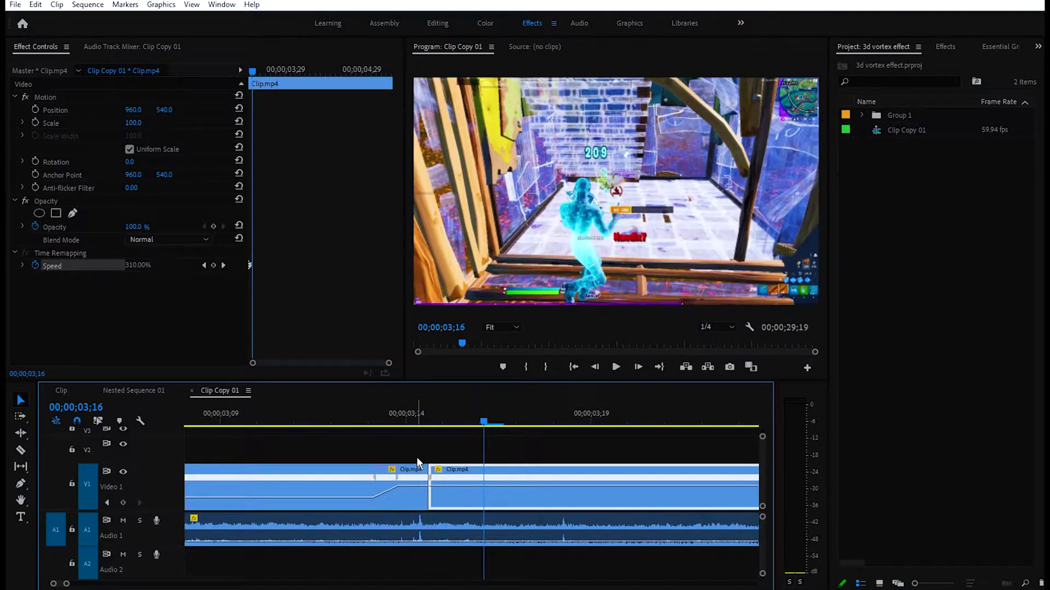
{"action": "left_click", "coordinate": [214, 265]}
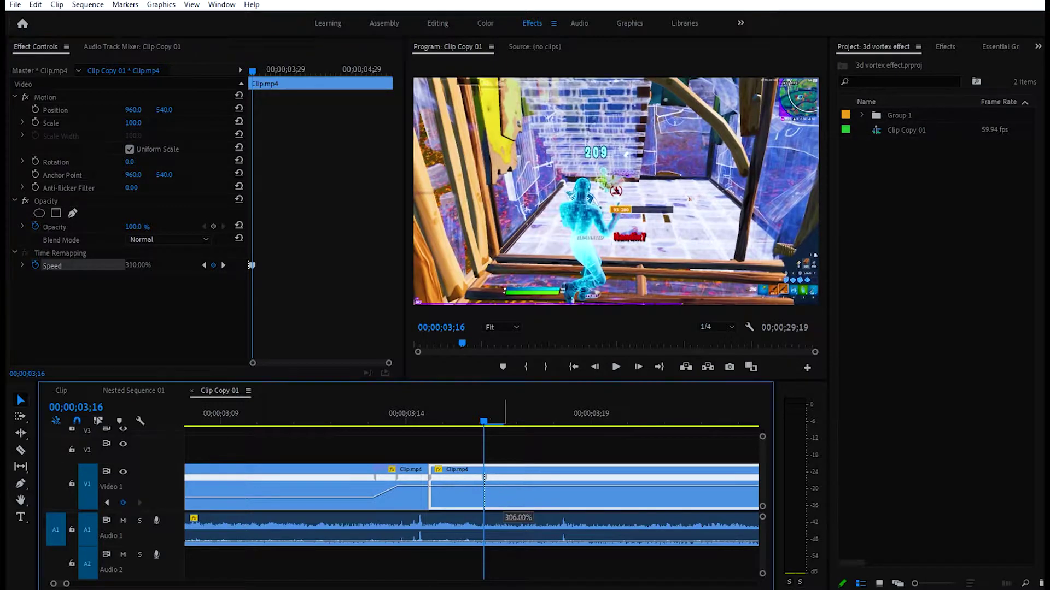
{"action": "left_click_drag", "start_coordinate": [503, 489], "coordinate": [479, 487]}
{"action": "double_click", "coordinate": [176, 494]}
{"action": "double_click", "coordinate": [142, 493]}
{"action": "double_click", "coordinate": [140, 494]}
{"action": "scroll", "coordinate": [477, 533], "scroll_direction": "down", "scroll_amount": 1}
{"action": "scroll", "coordinate": [478, 534], "scroll_direction": "down", "scroll_amount": 6}
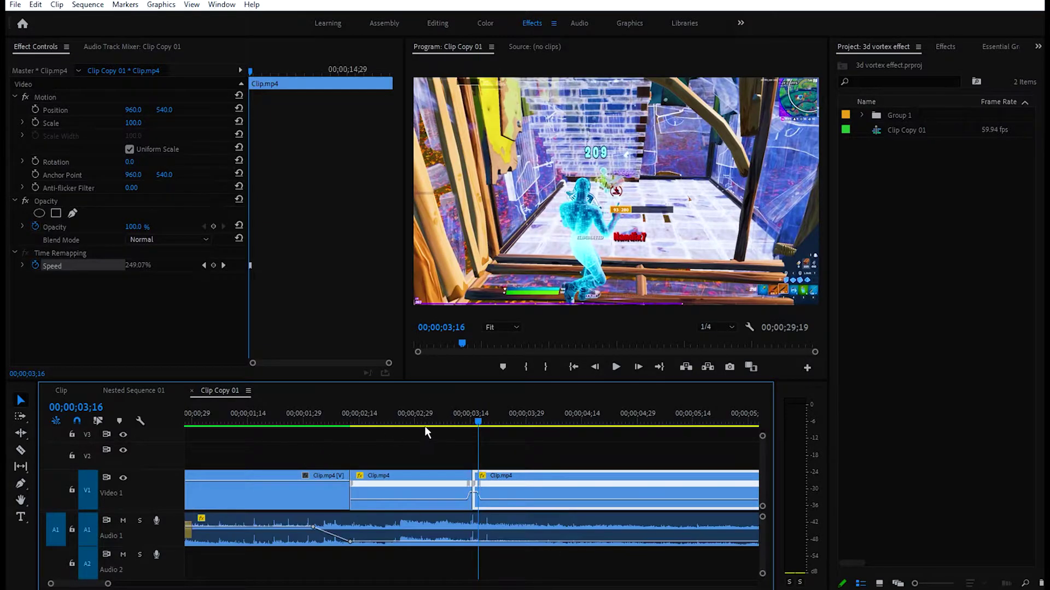
Place Orange Vortex.mp4 from the project's Group 1 bin on V2, starting where the slowed segment begins at 00;00;02;12
{"action": "left_click", "coordinate": [413, 421]}
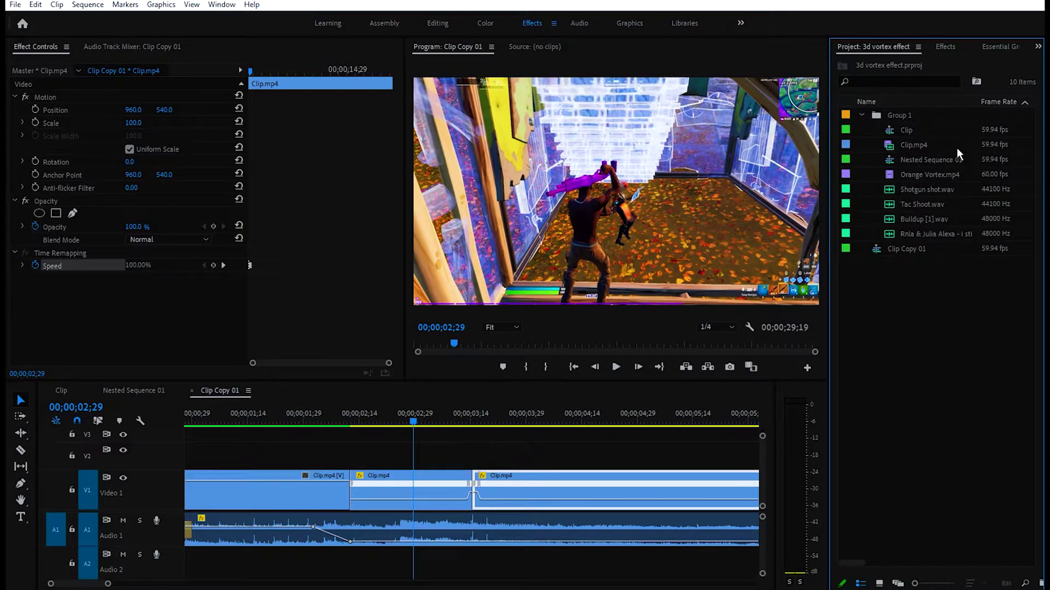
{"action": "left_click", "coordinate": [946, 175]}
{"action": "left_click_drag", "start_coordinate": [752, 255], "coordinate": [422, 419]}
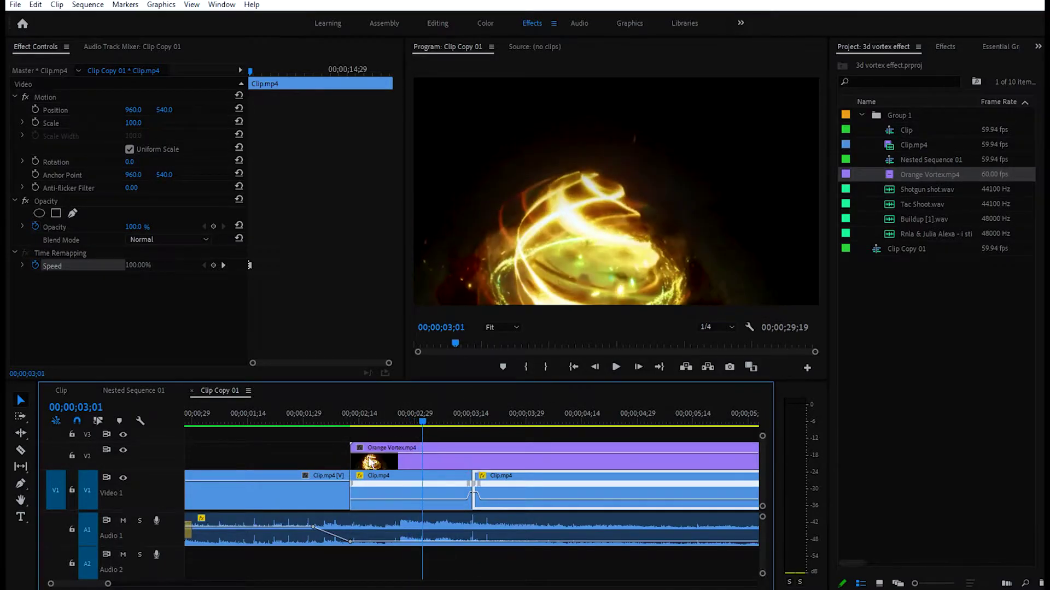
Split the Orange Vortex clip at 00;00;03;15 and delete the part after the cut
{"action": "left_click", "coordinate": [446, 453]}
{"action": "left_click_drag", "start_coordinate": [424, 419], "coordinate": [474, 419]}
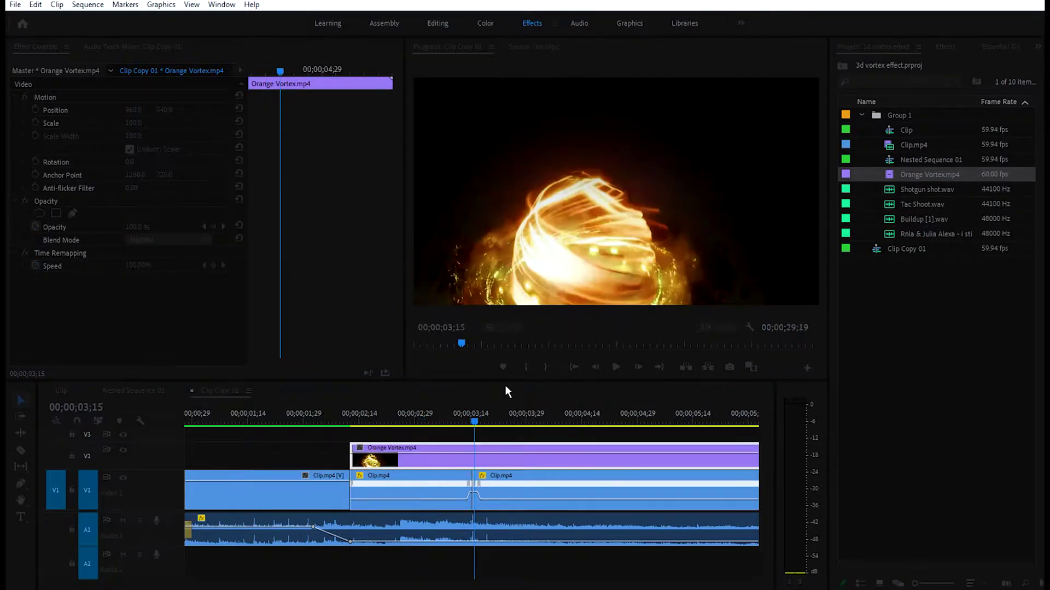
{"action": "scroll", "coordinate": [475, 461], "scroll_direction": "up", "scroll_amount": 2}
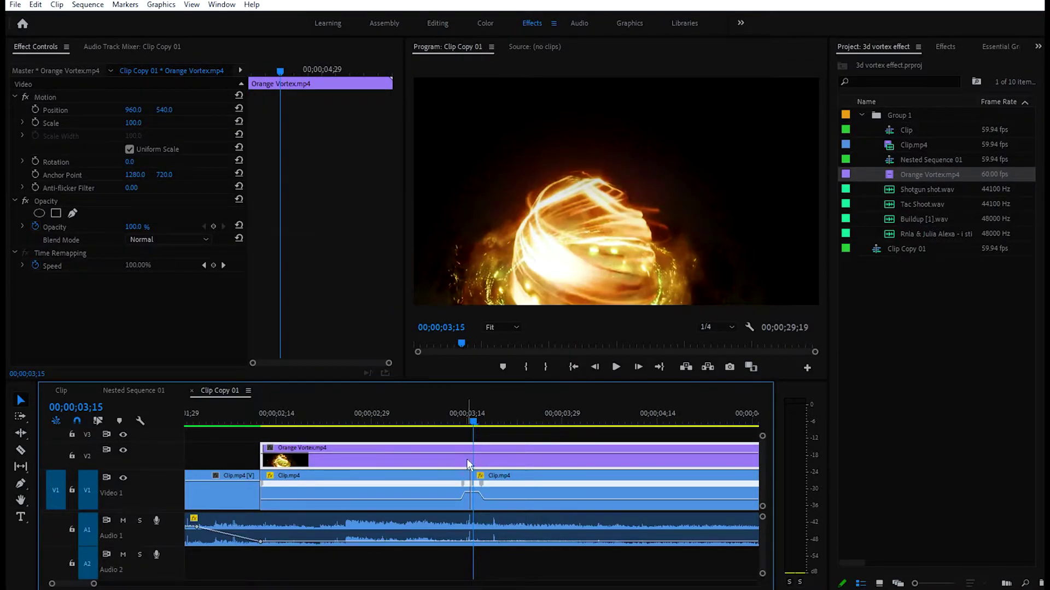
{"action": "key", "text": "ctrl+k"}
{"action": "left_click", "coordinate": [544, 451]}
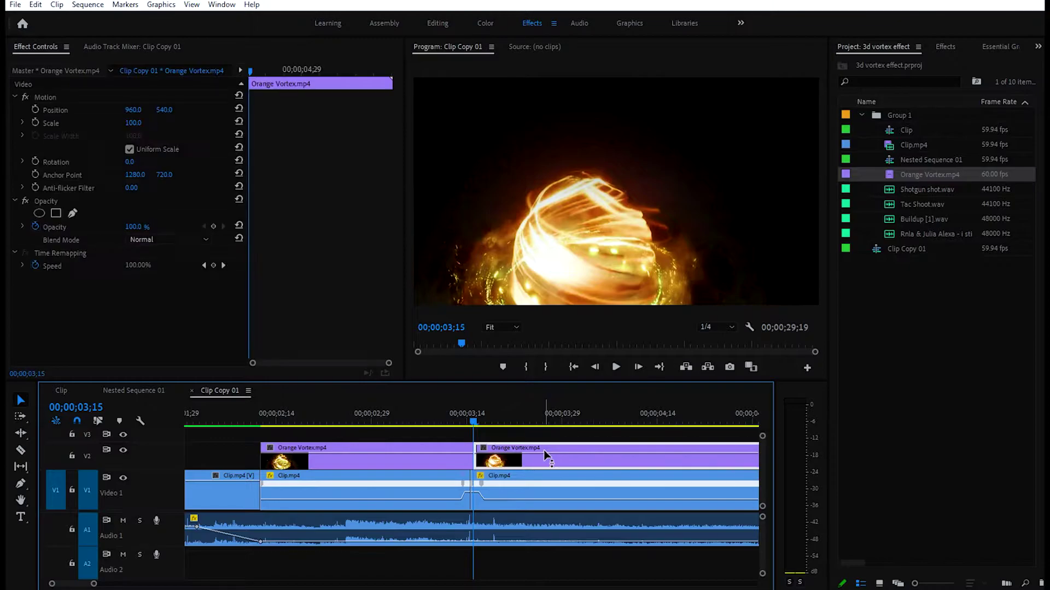
{"action": "key", "text": "Delete"}
Fade in the Orange Vortex clip with Opacity keyframes of 0% at 00;00;02;12 and 100% at 00;00;02;14
{"action": "left_click_drag", "start_coordinate": [419, 416], "coordinate": [346, 422]}
{"action": "scroll", "coordinate": [314, 460], "scroll_direction": "up", "scroll_amount": 2}
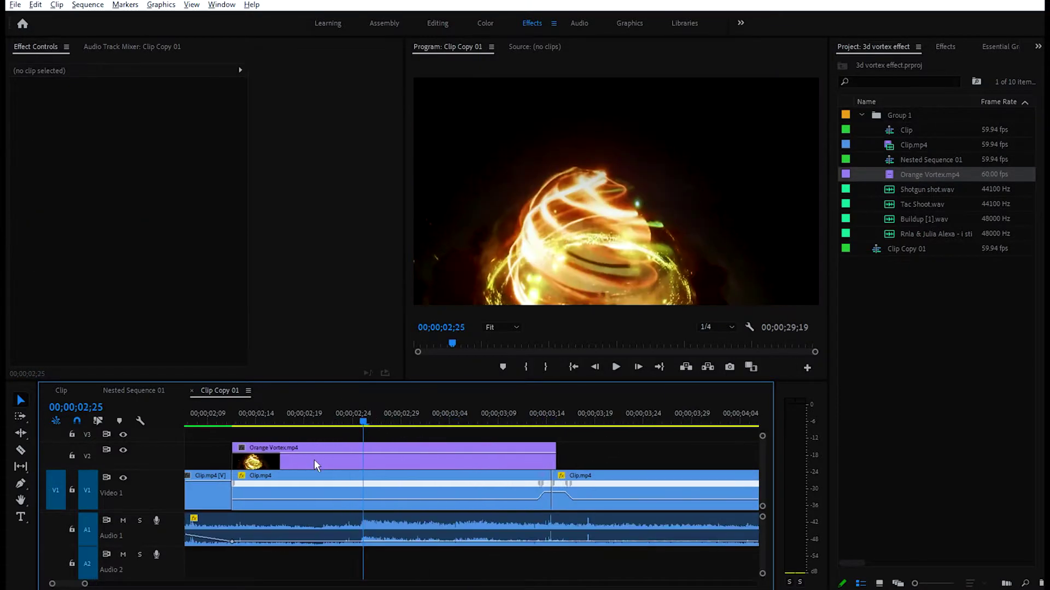
{"action": "scroll", "coordinate": [314, 459], "scroll_direction": "up", "scroll_amount": 2}
{"action": "left_click", "coordinate": [331, 459]}
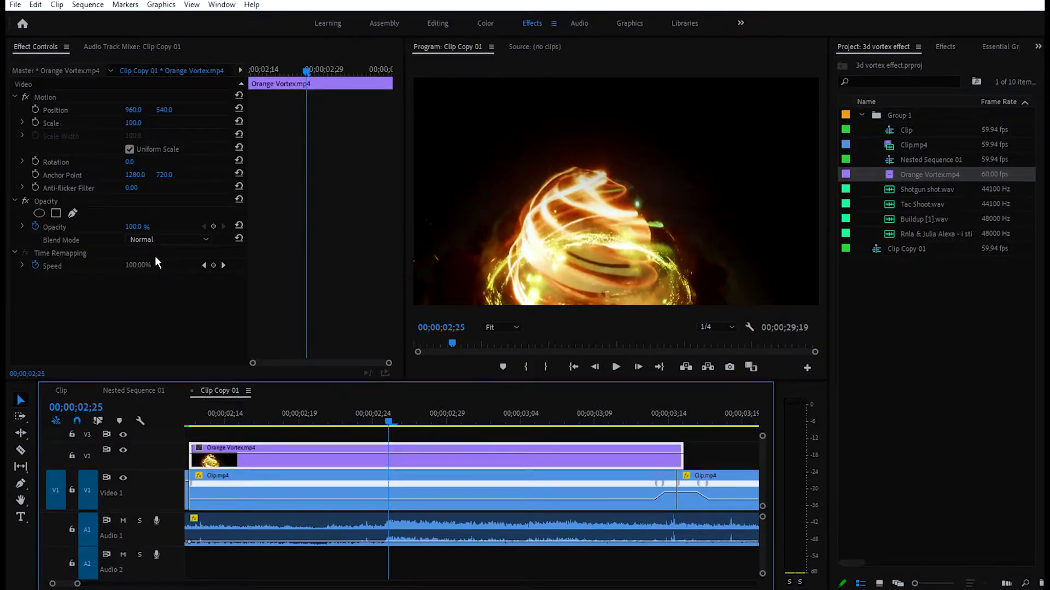
{"action": "left_click_drag", "start_coordinate": [301, 72], "coordinate": [245, 80]}
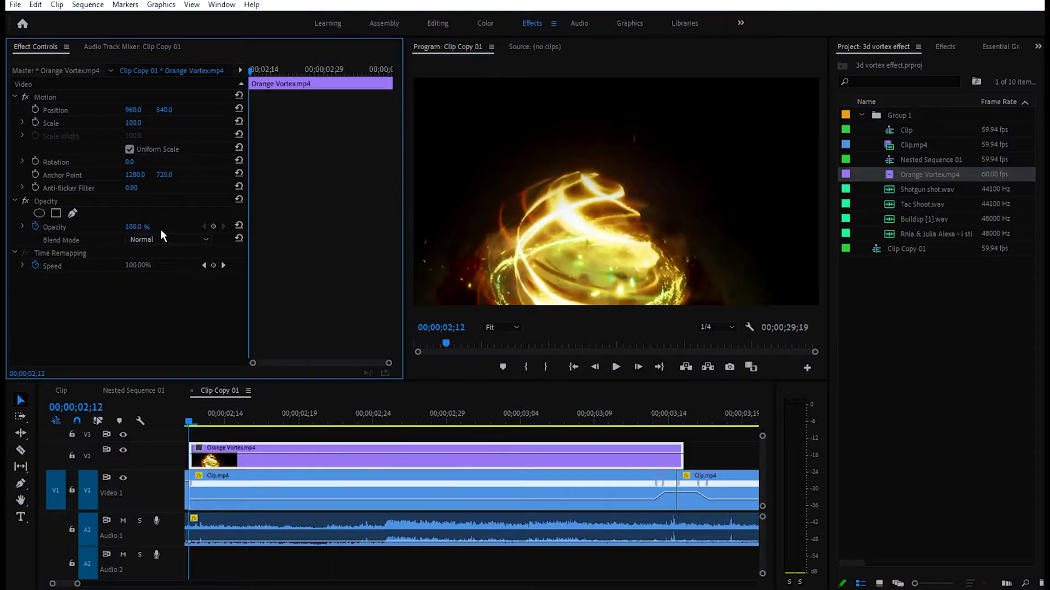
{"action": "left_click", "coordinate": [215, 226]}
{"action": "key", "text": "Right"}
{"action": "key", "text": "Right"}
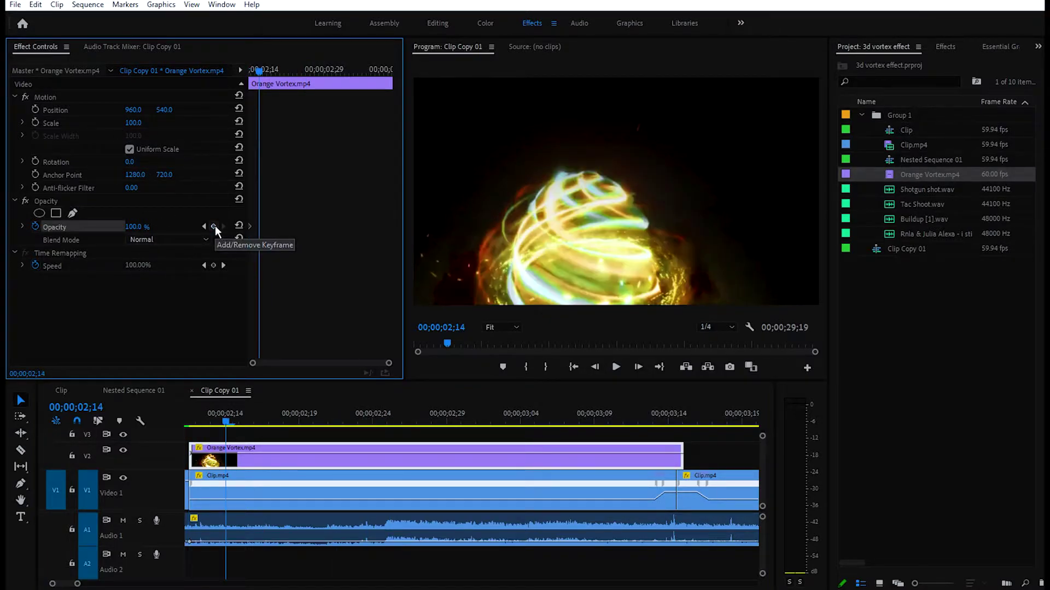
{"action": "left_click", "coordinate": [203, 227]}
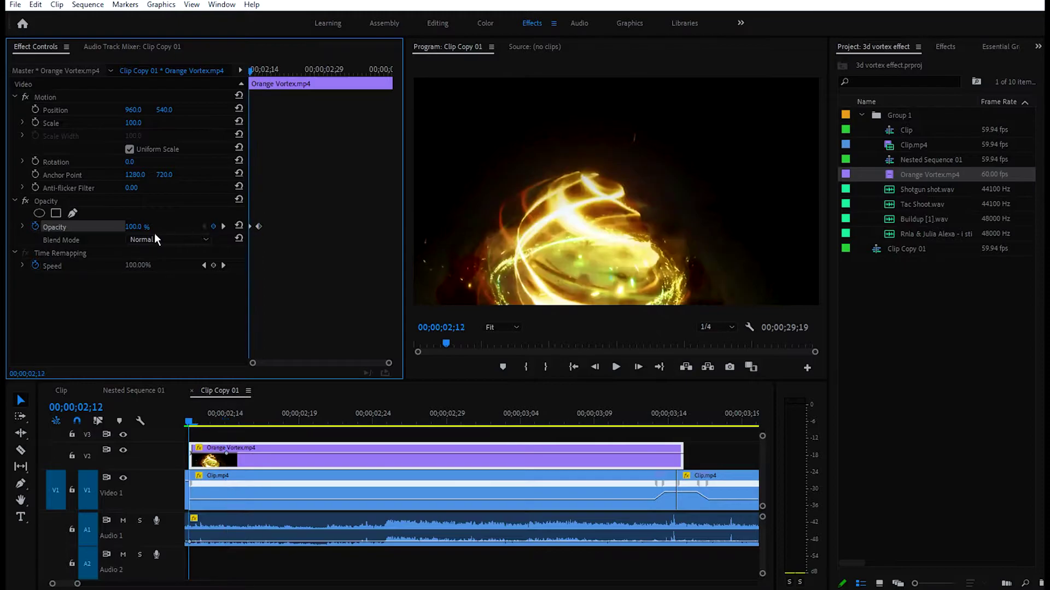
{"action": "left_click_drag", "start_coordinate": [143, 228], "coordinate": [87, 227]}
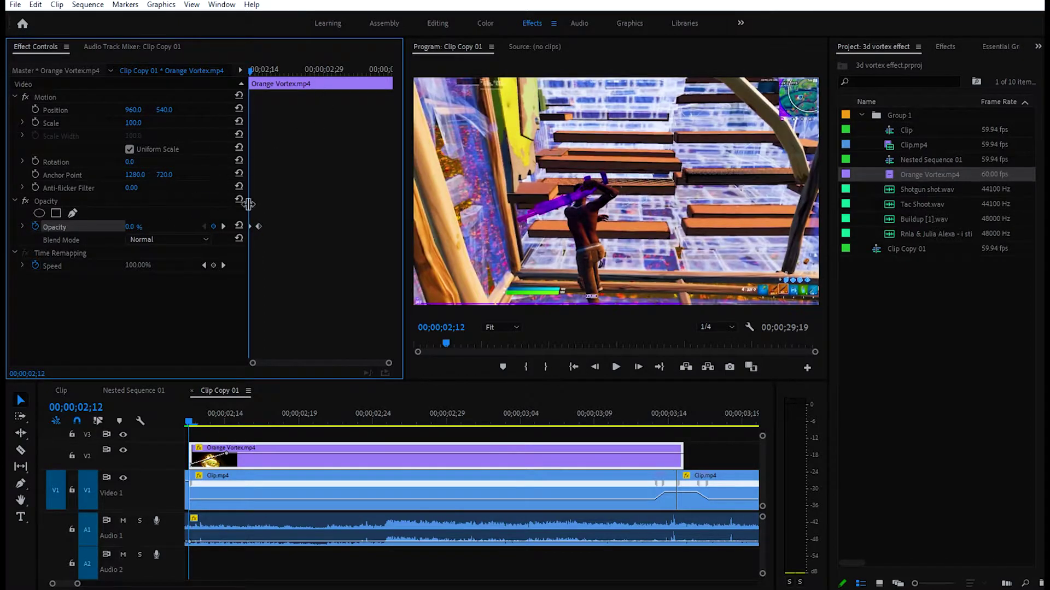
Fade out the Orange Vortex clip with Opacity keyframes of 100% at 00;00;03;13 and 0% at 00;00;03;15
{"action": "left_click_drag", "start_coordinate": [344, 68], "coordinate": [395, 65]}
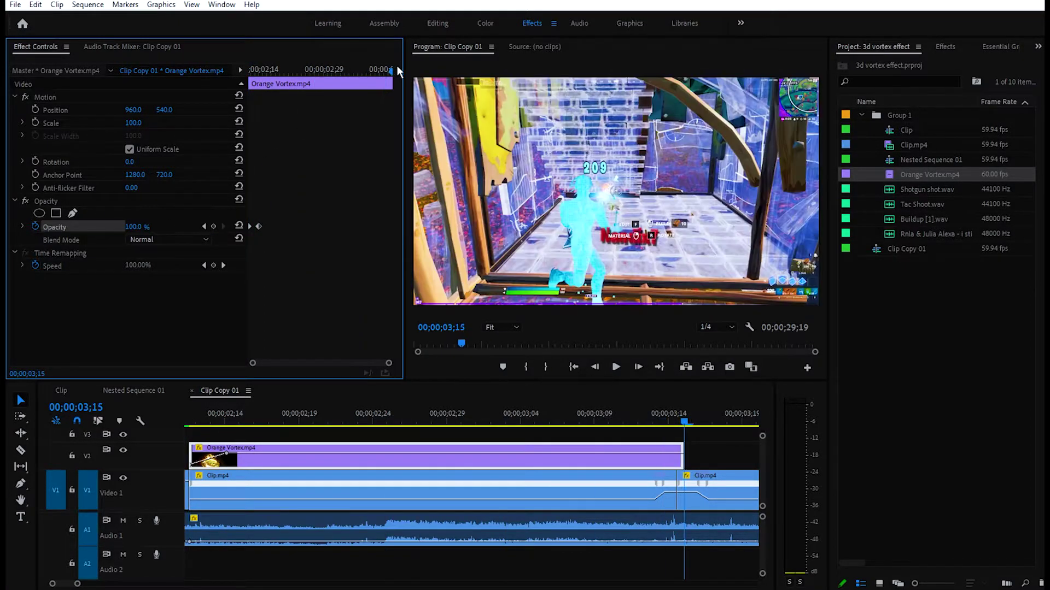
{"action": "left_click", "coordinate": [214, 227]}
{"action": "key", "text": "Left"}
{"action": "key", "text": "Left"}
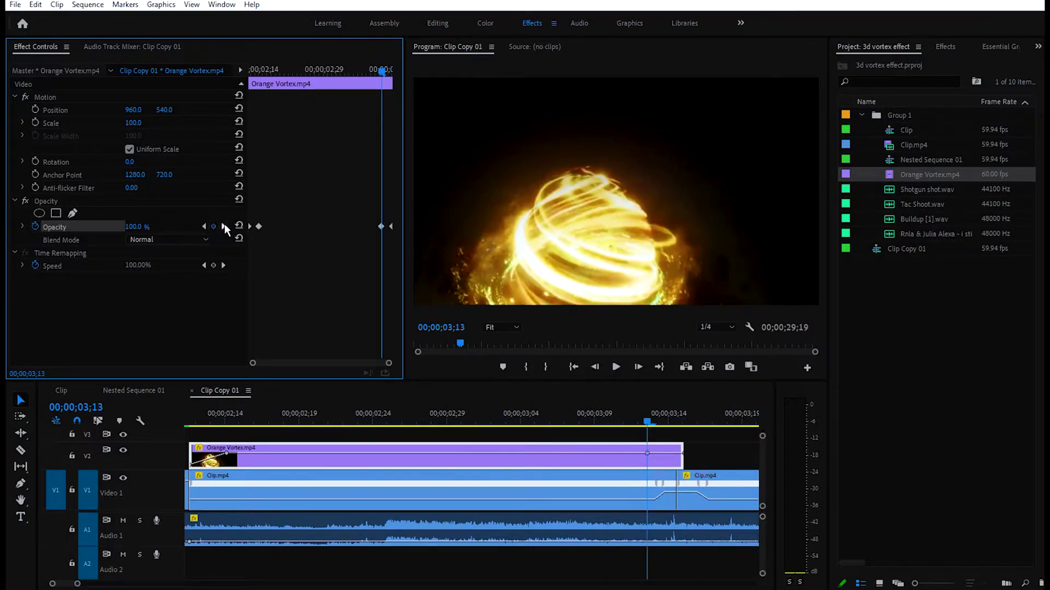
{"action": "left_click", "coordinate": [224, 226]}
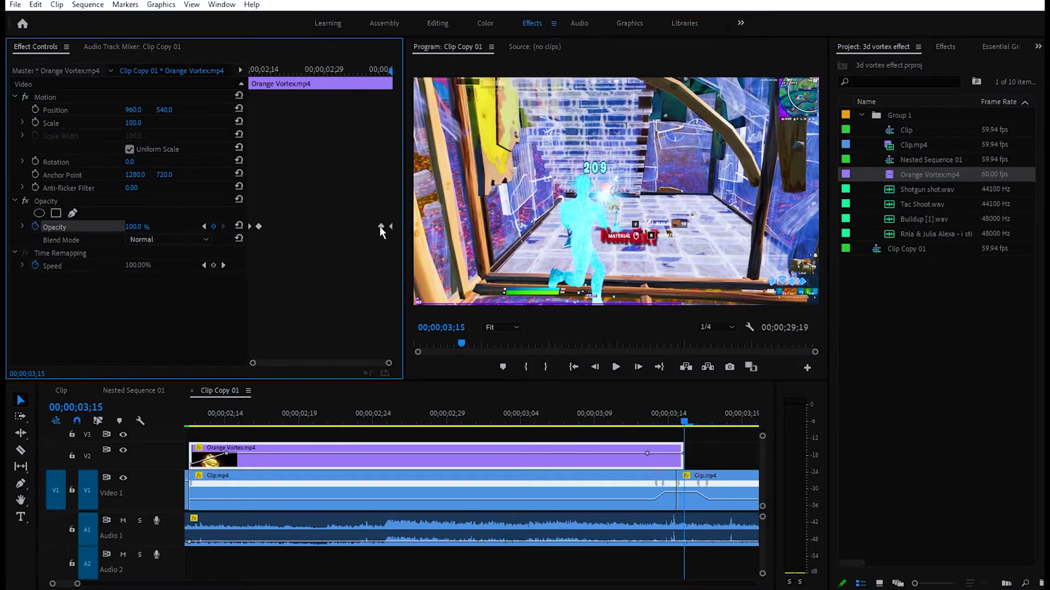
{"action": "left_click_drag", "start_coordinate": [155, 233], "coordinate": [98, 232]}
{"action": "scroll", "coordinate": [381, 436], "scroll_direction": "down", "scroll_amount": 2}
{"action": "key", "text": "alt"}
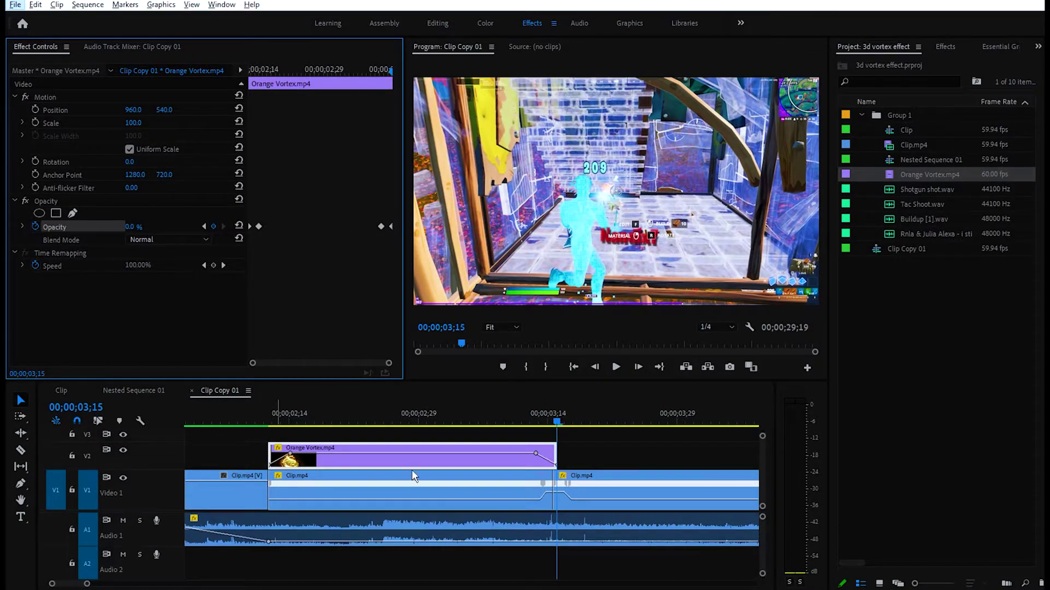
Set the Orange Vortex clip's blend mode to Color Dodge, checking the composite at 00;00;02;29
{"action": "left_click_drag", "start_coordinate": [470, 414], "coordinate": [414, 422]}
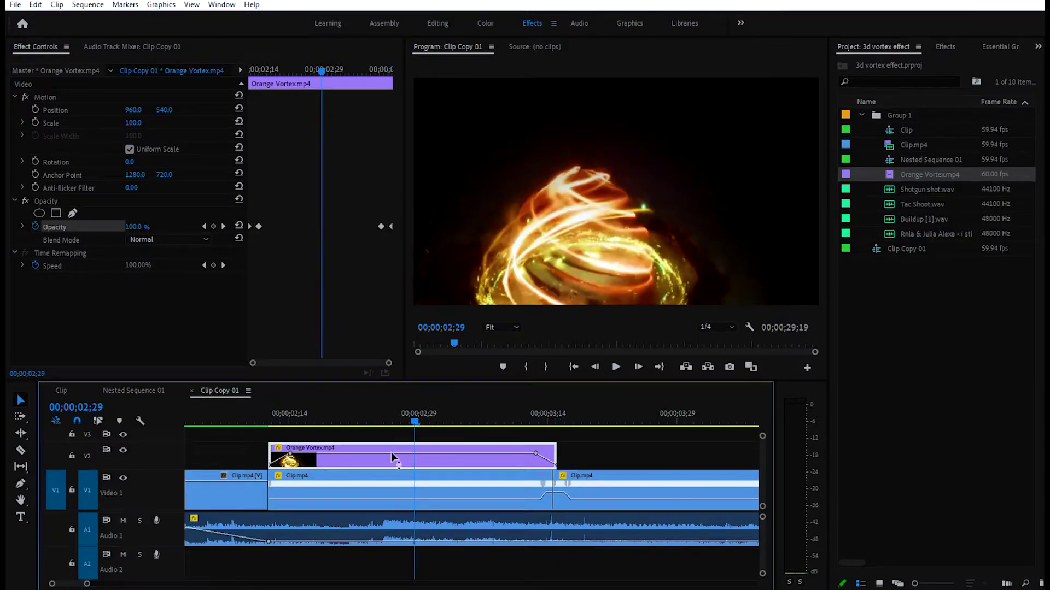
{"action": "left_click", "coordinate": [146, 239]}
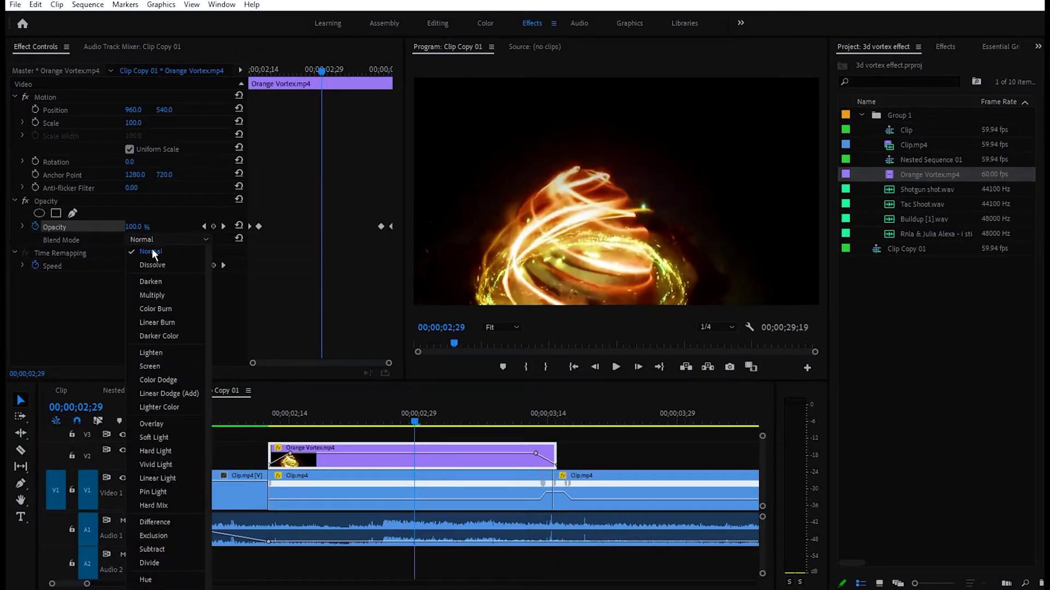
{"action": "left_click", "coordinate": [155, 425]}
{"action": "left_click", "coordinate": [153, 241]}
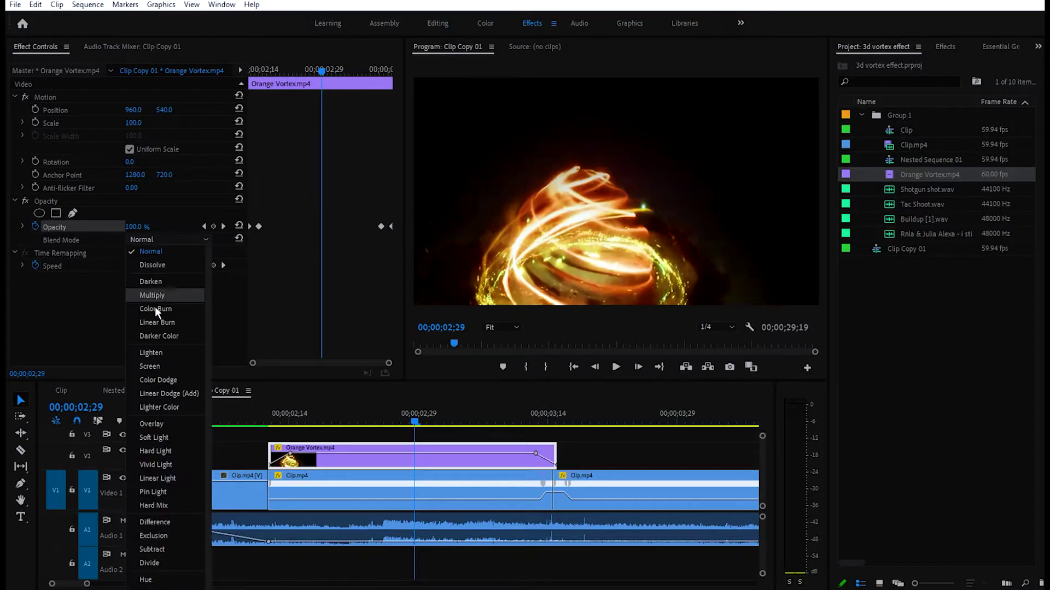
{"action": "left_click", "coordinate": [170, 385]}
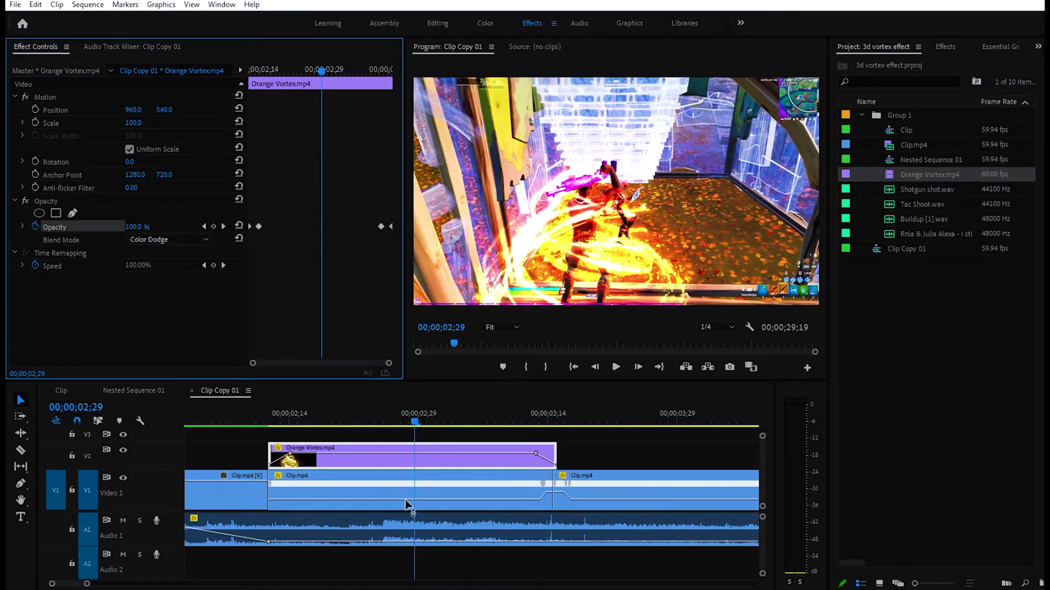
View the effects library's Presets and the preset import dialog, and close the dialog without importing anything
{"action": "left_click", "coordinate": [940, 46]}
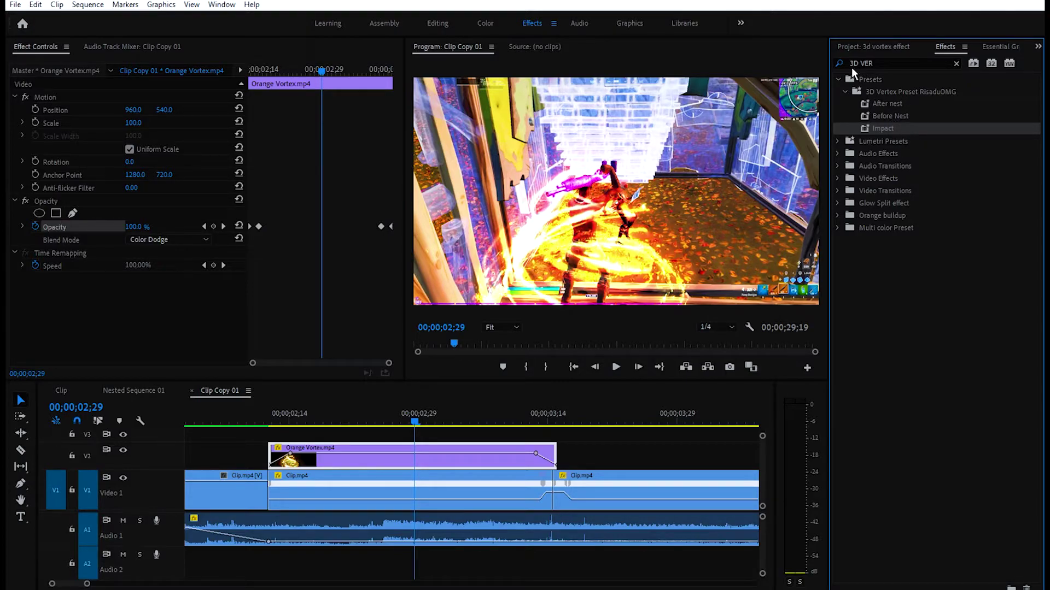
{"action": "right_click", "coordinate": [871, 81]}
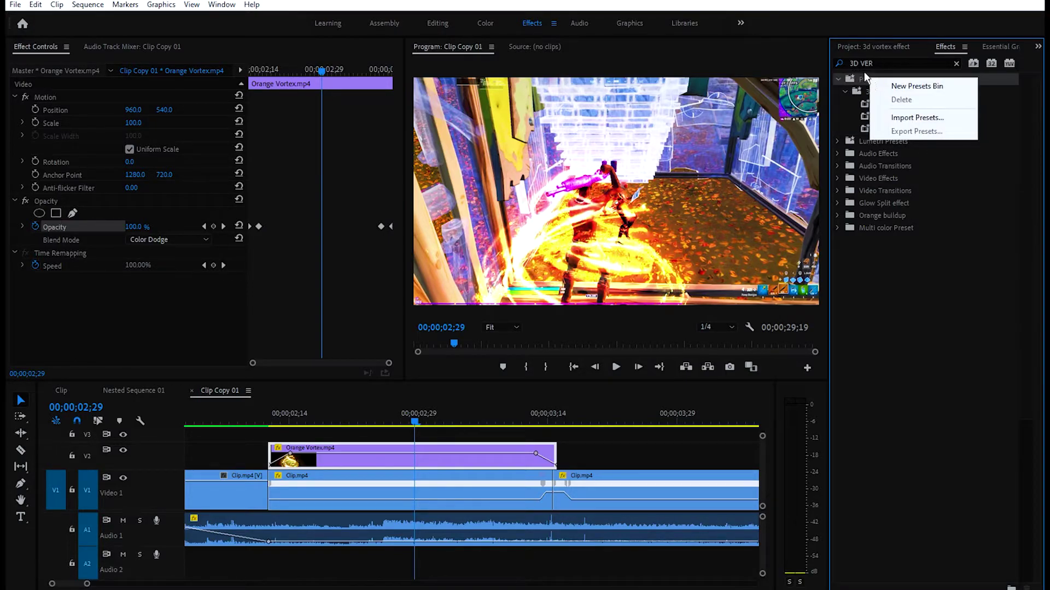
{"action": "left_click", "coordinate": [924, 118]}
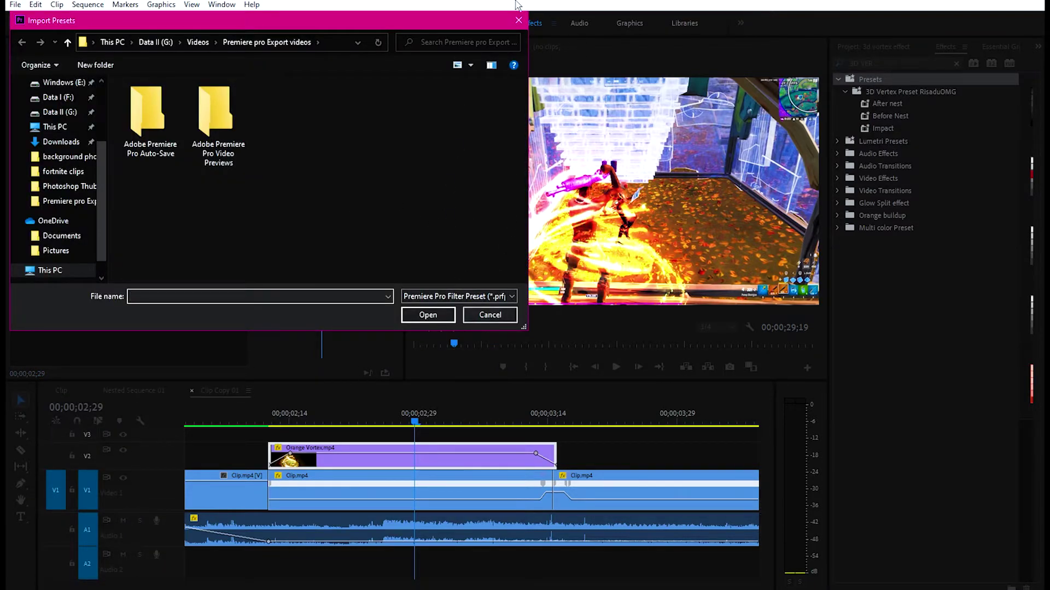
{"action": "left_click", "coordinate": [518, 20]}
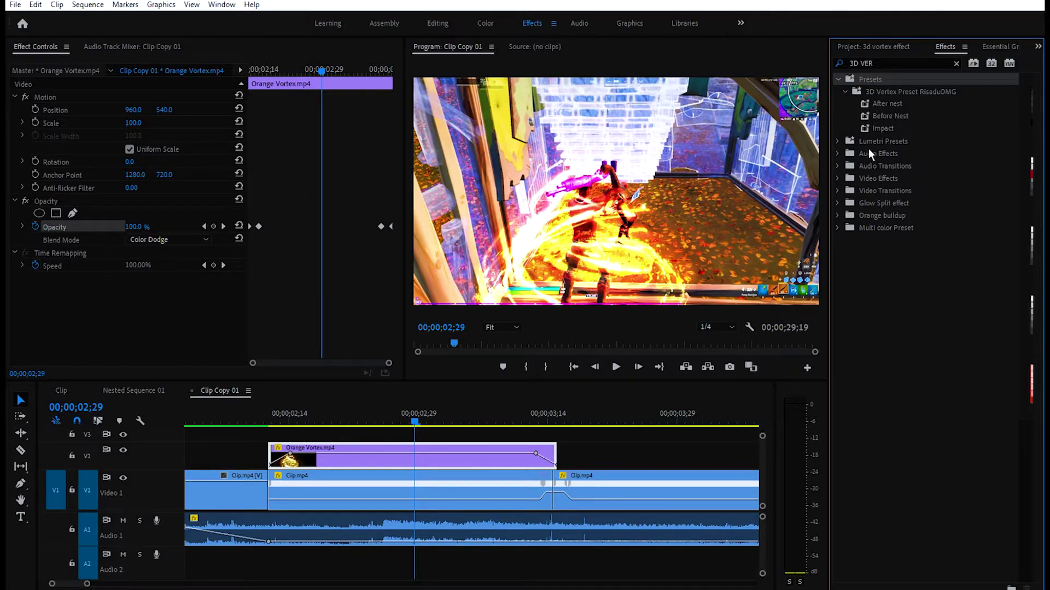
Apply the Before Nest preset to the Clip.mp4 segment under Orange Vortex and nest both clips under the default name
{"action": "left_click", "coordinate": [935, 118]}
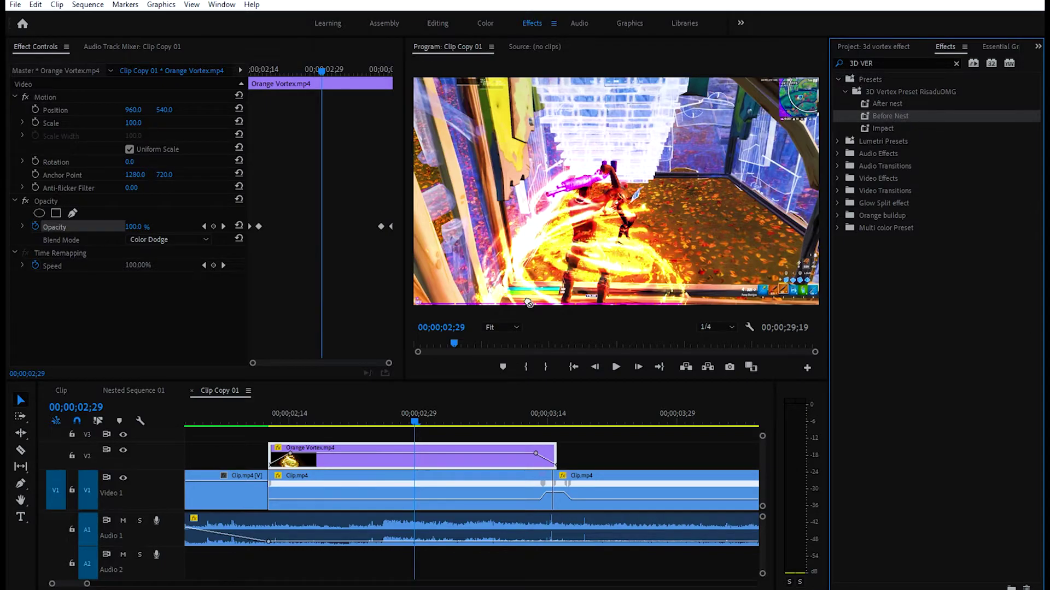
{"action": "left_click", "coordinate": [442, 489]}
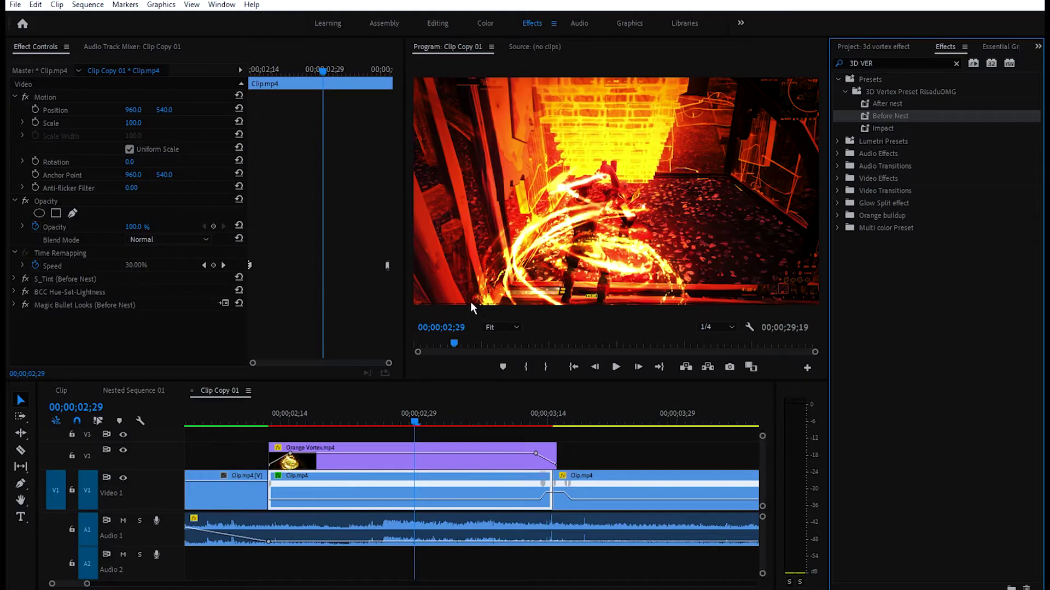
{"action": "left_click", "coordinate": [387, 454], "text": "shift"}
{"action": "right_click", "coordinate": [376, 464]}
{"action": "left_click", "coordinate": [429, 328]}
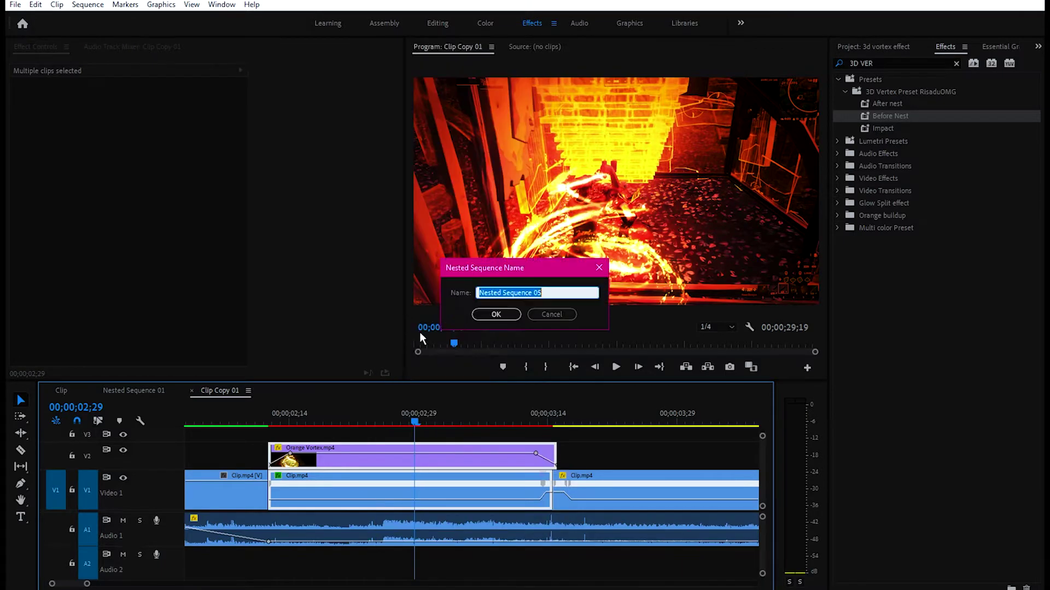
{"action": "left_click", "coordinate": [488, 311]}
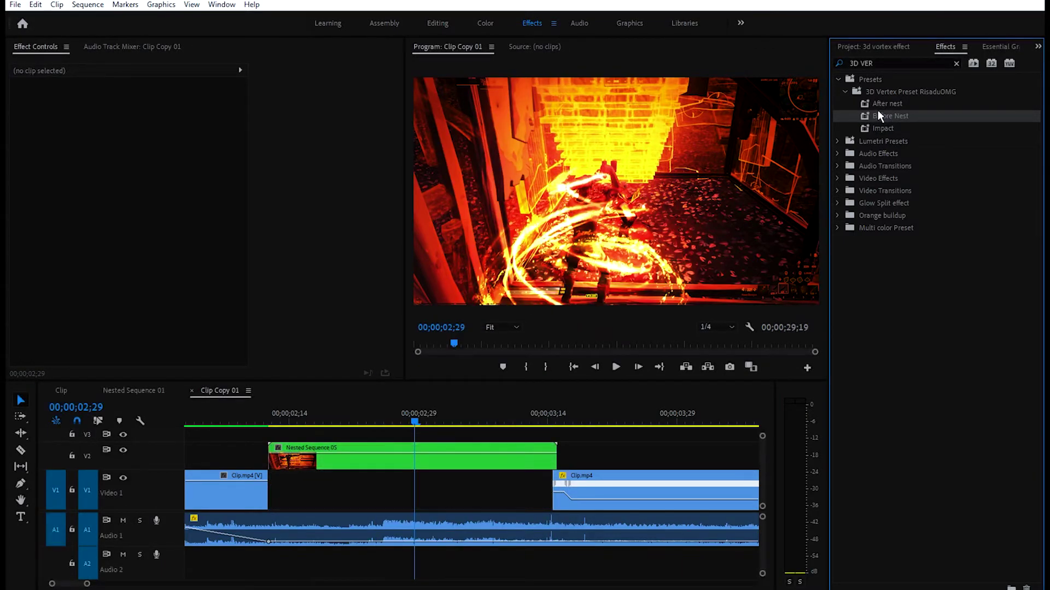
Apply the After nest preset to the nested sequence and move it down to V1 into the gap between the gameplay clips
{"action": "left_click", "coordinate": [895, 103]}
{"action": "left_click_drag", "start_coordinate": [896, 103], "coordinate": [360, 462]}
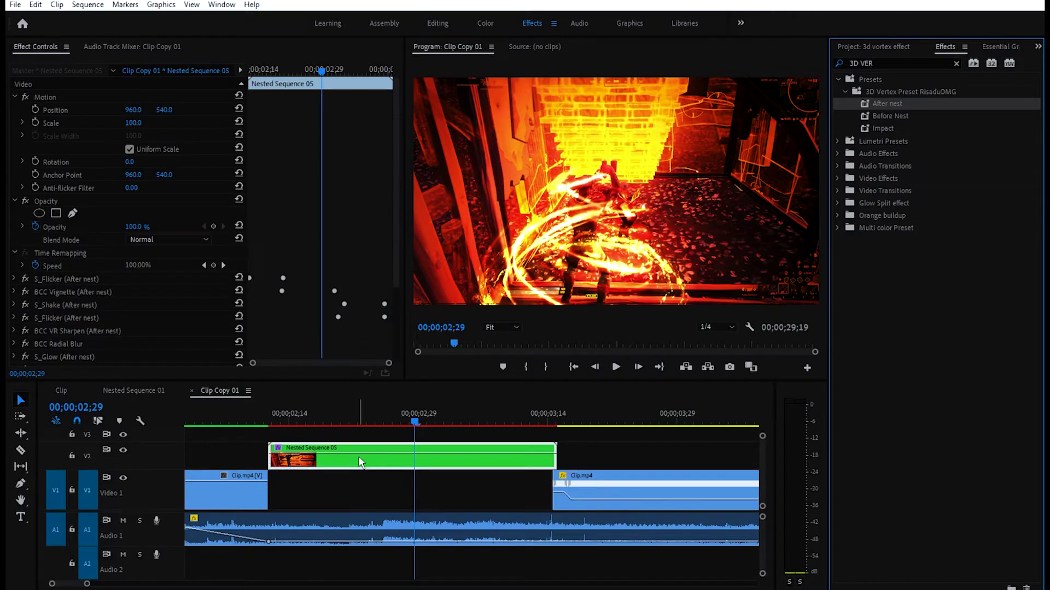
{"action": "left_click_drag", "start_coordinate": [359, 471], "coordinate": [359, 498]}
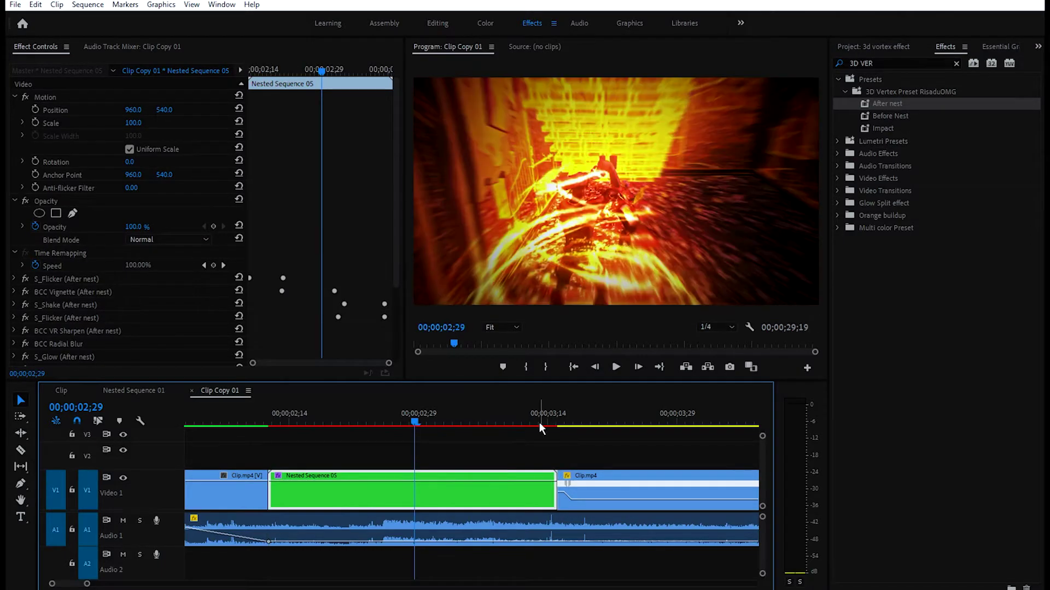
Split the Clip.mp4 segment following the nested sequence at 00;00;05;15, two seconds after the nest ends
{"action": "left_click_drag", "start_coordinate": [442, 427], "coordinate": [558, 424]}
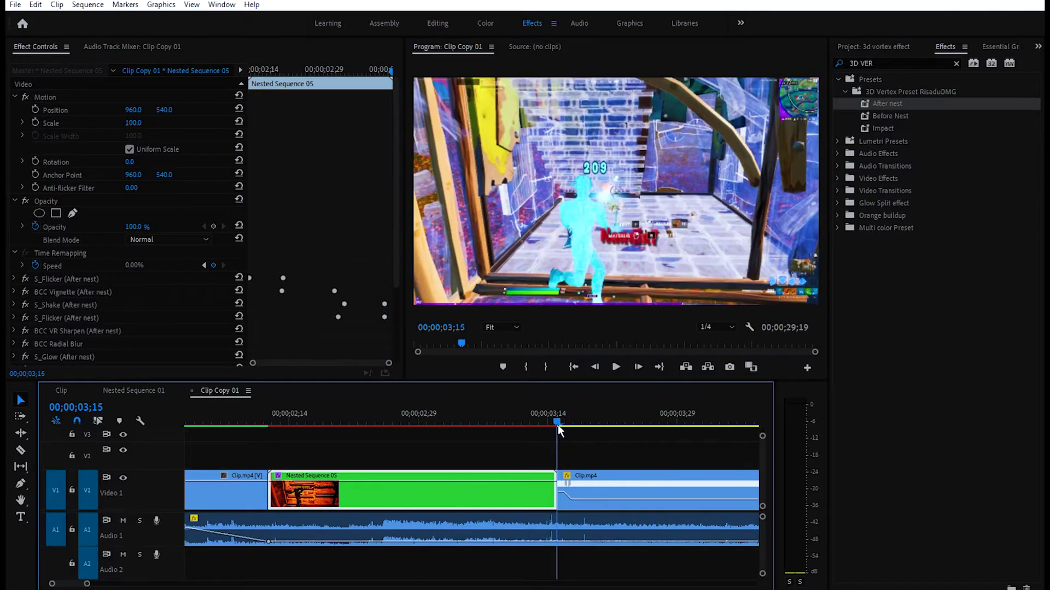
{"action": "left_click", "coordinate": [93, 409]}
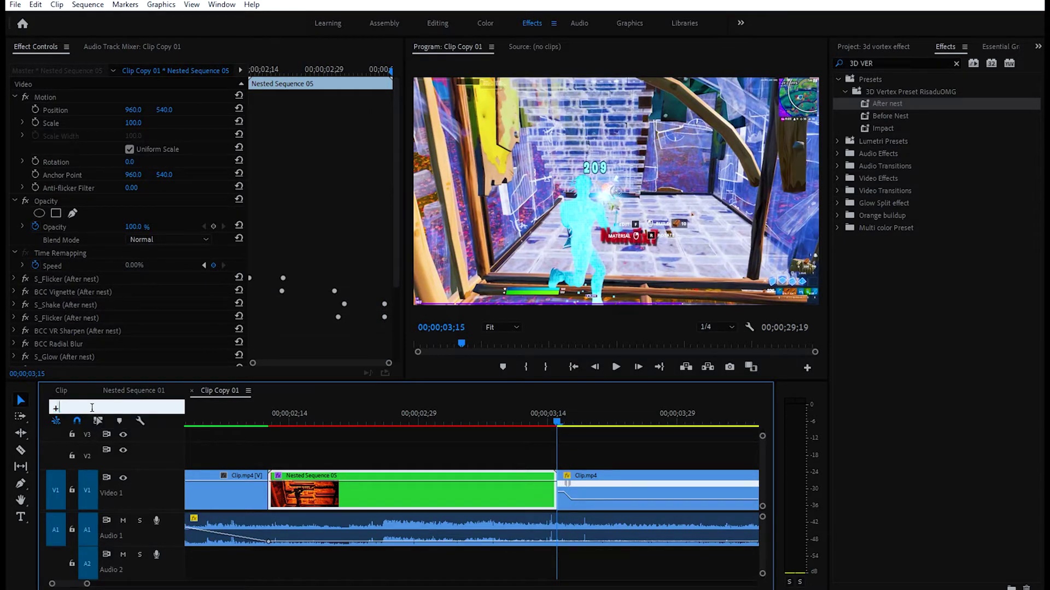
{"action": "key", "text": "Return"}
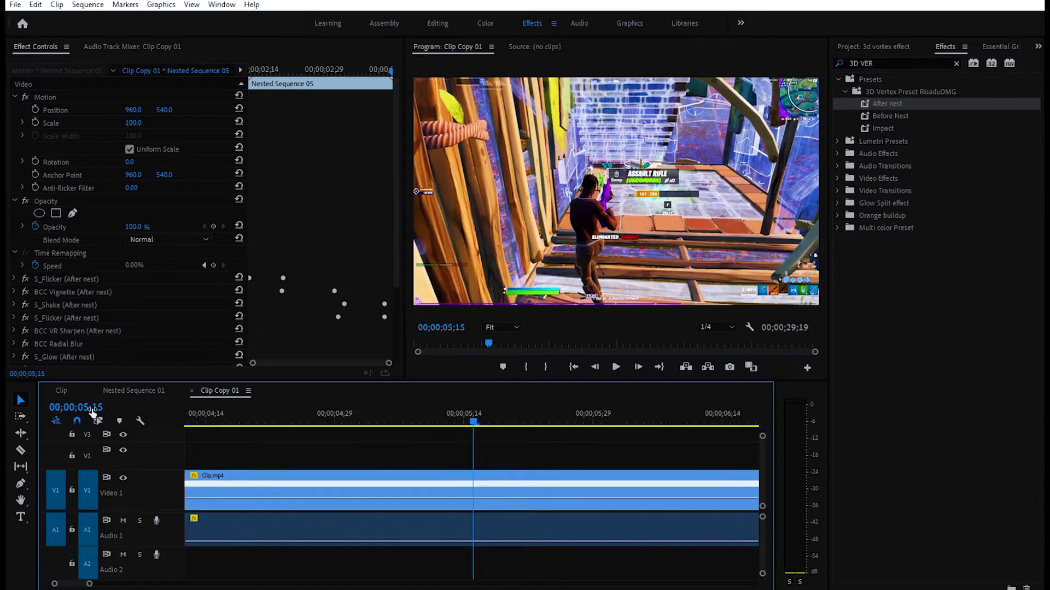
{"action": "left_click", "coordinate": [372, 485]}
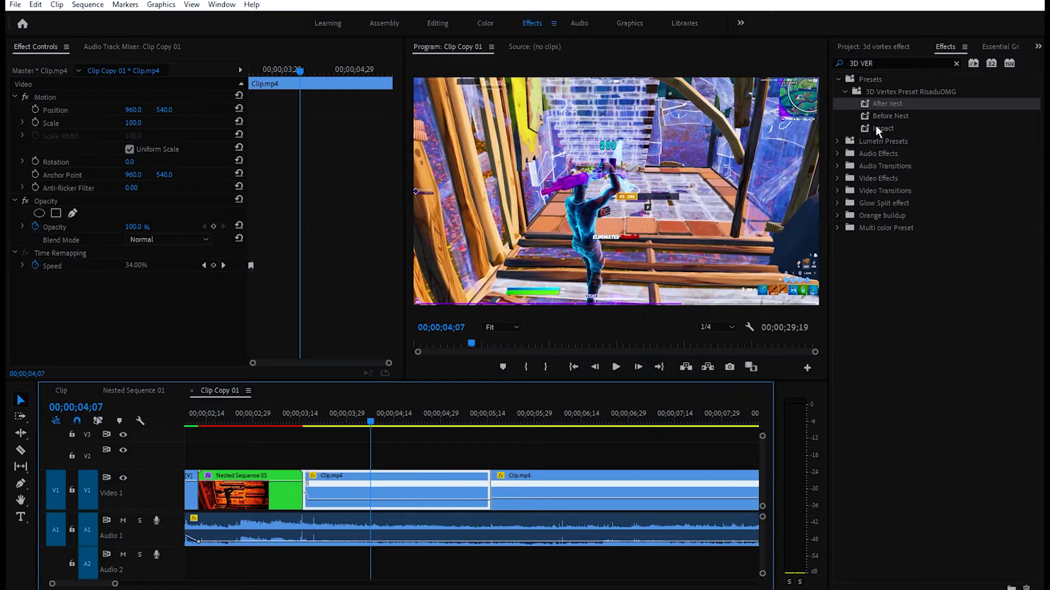
Apply the Impact preset to the two-second Clip.mp4 segment directly after the nested sequence
{"action": "left_click_drag", "start_coordinate": [877, 128], "coordinate": [364, 514]}
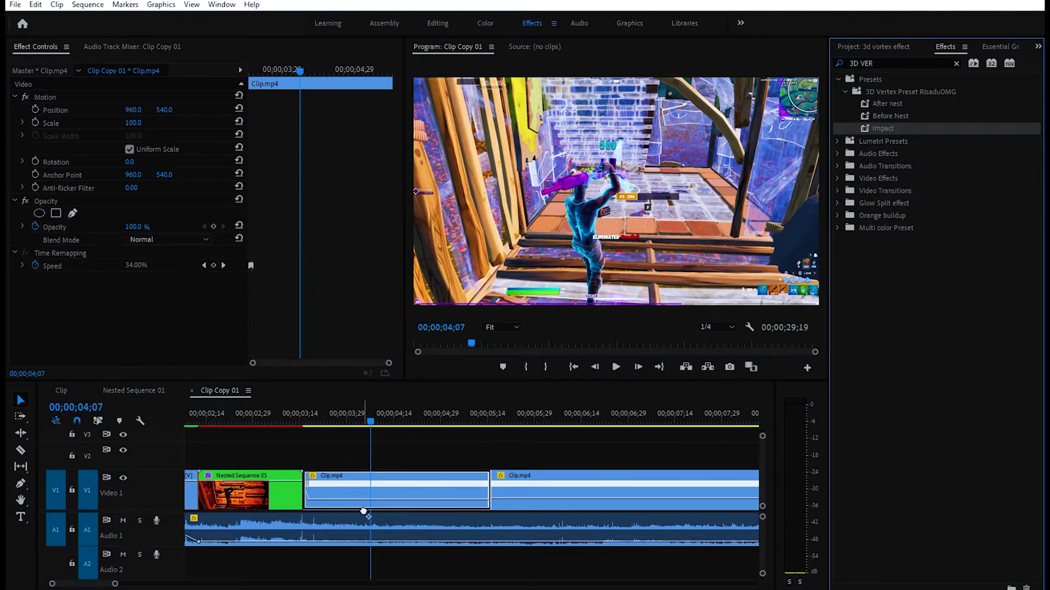
{"action": "left_click_drag", "start_coordinate": [408, 488], "coordinate": [404, 495]}
{"action": "key", "text": "minus"}
{"action": "key", "text": "minus"}
{"action": "key", "text": "minus"}
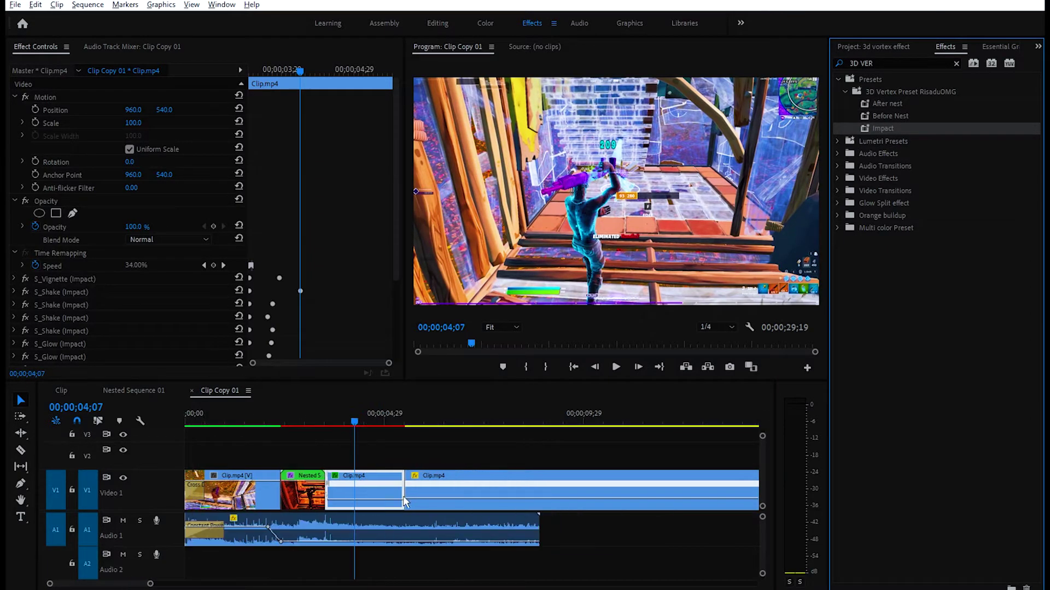
Mark an in point at 00;00;02;06 and an out point at 00;00;05;21, and render the marked range
{"action": "left_click", "coordinate": [277, 435]}
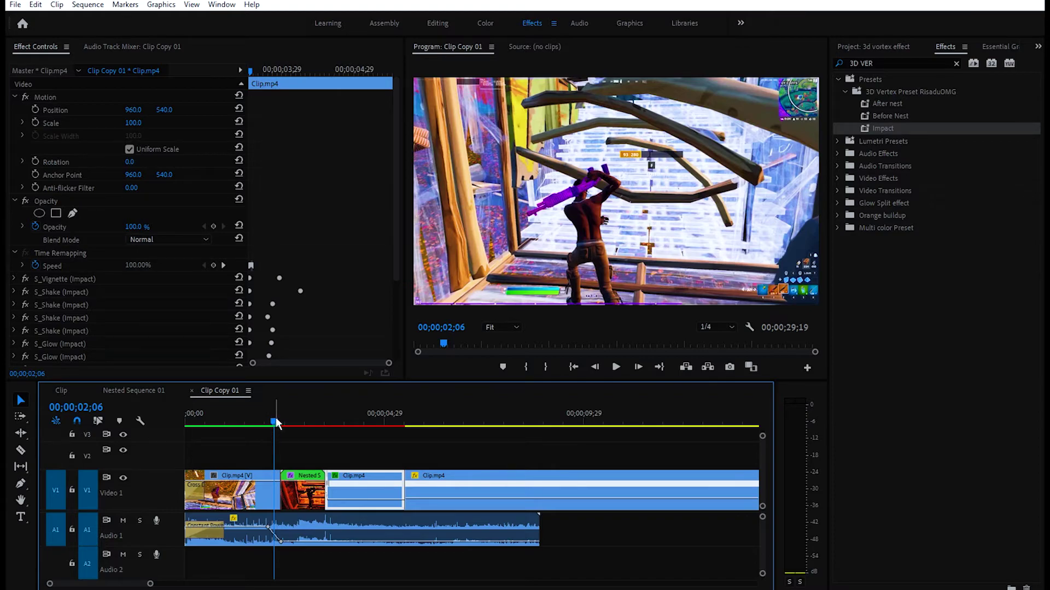
{"action": "key", "text": "i"}
{"action": "left_click_drag", "start_coordinate": [276, 424], "coordinate": [414, 425]}
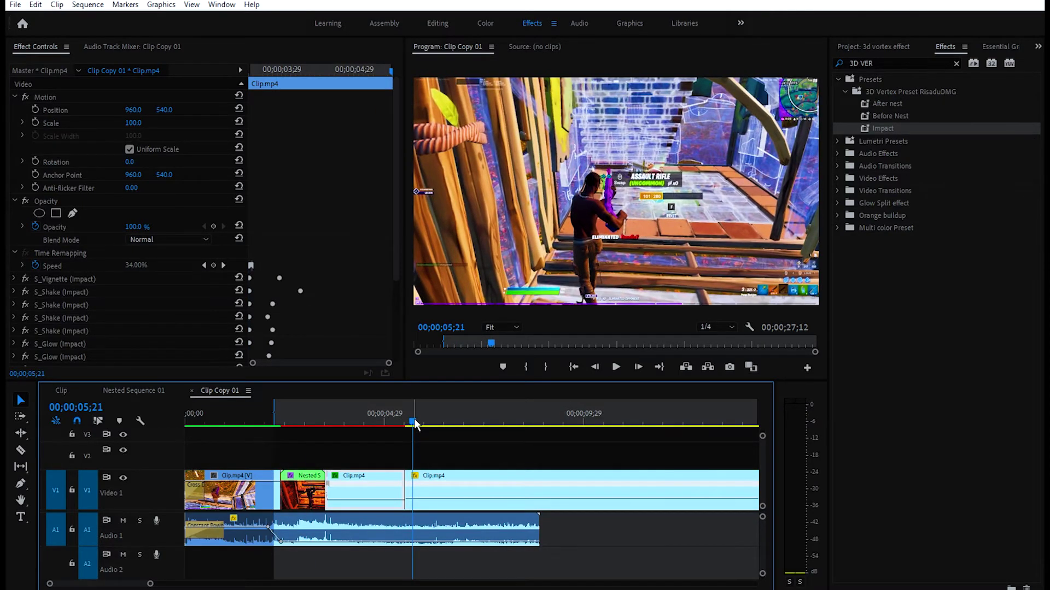
{"action": "key", "text": "o"}
{"action": "left_click", "coordinate": [87, 5]}
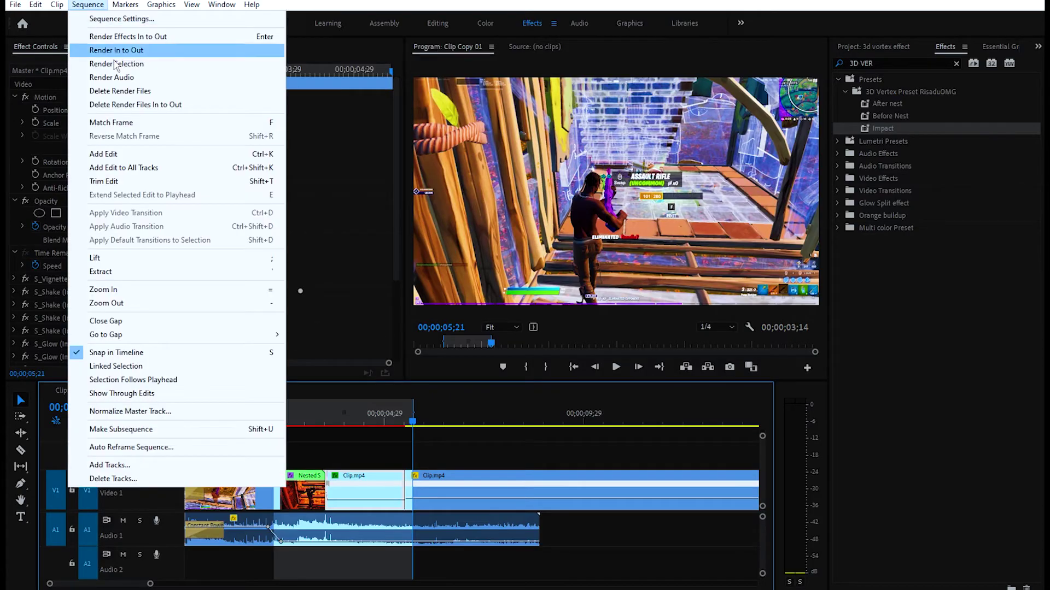